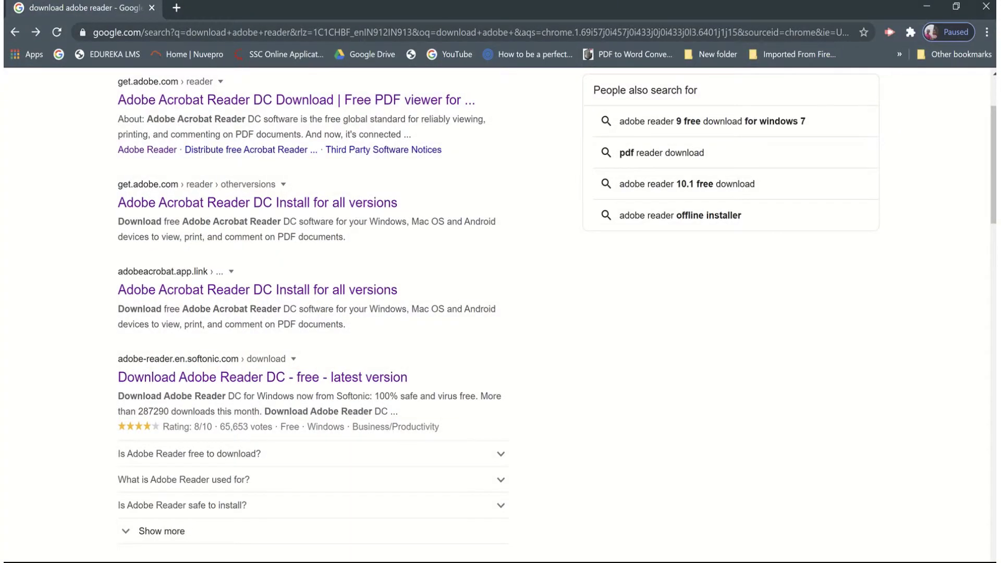
- Open the Softonic download page for Adobe Reader DC from the search results and locate its free Windows download
{"action": "mouse_move", "coordinate": [495, 3]}
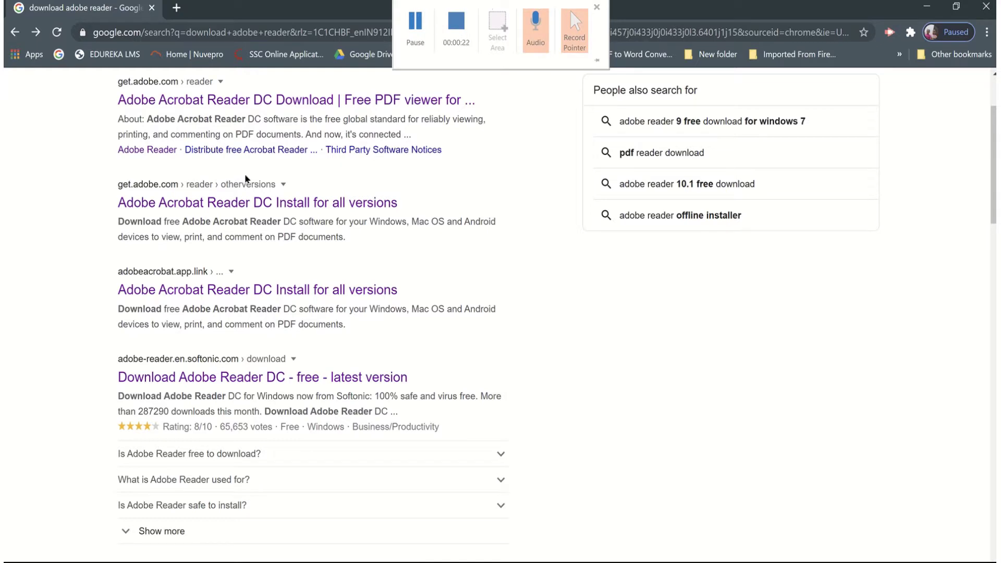
{"action": "scroll", "coordinate": [236, 135], "scroll_direction": "up", "scroll_amount": 1}
{"action": "scroll", "coordinate": [236, 135], "scroll_direction": "up", "scroll_amount": 2}
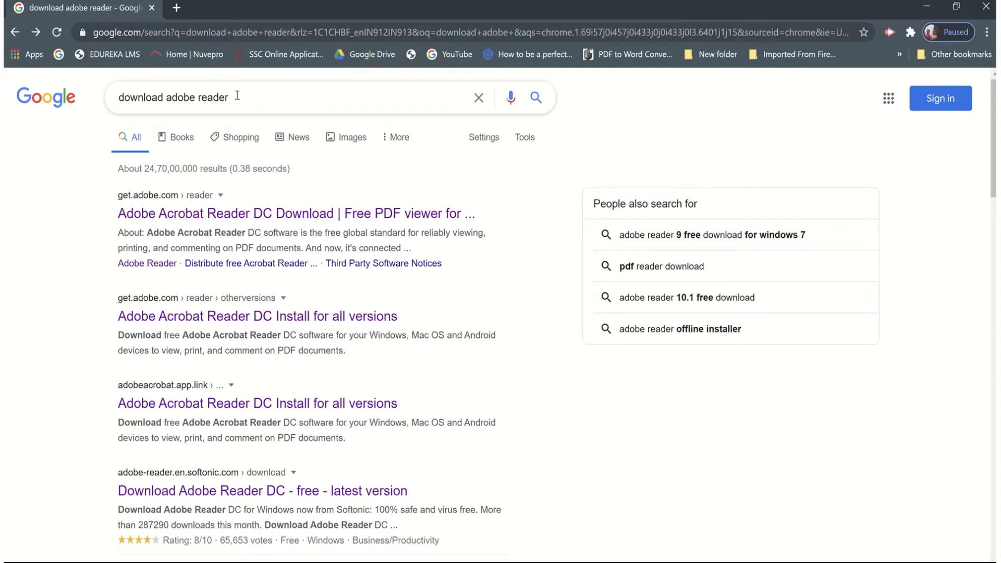
{"action": "scroll", "coordinate": [254, 287], "scroll_direction": "down", "scroll_amount": 2}
{"action": "scroll", "coordinate": [254, 286], "scroll_direction": "down", "scroll_amount": 2}
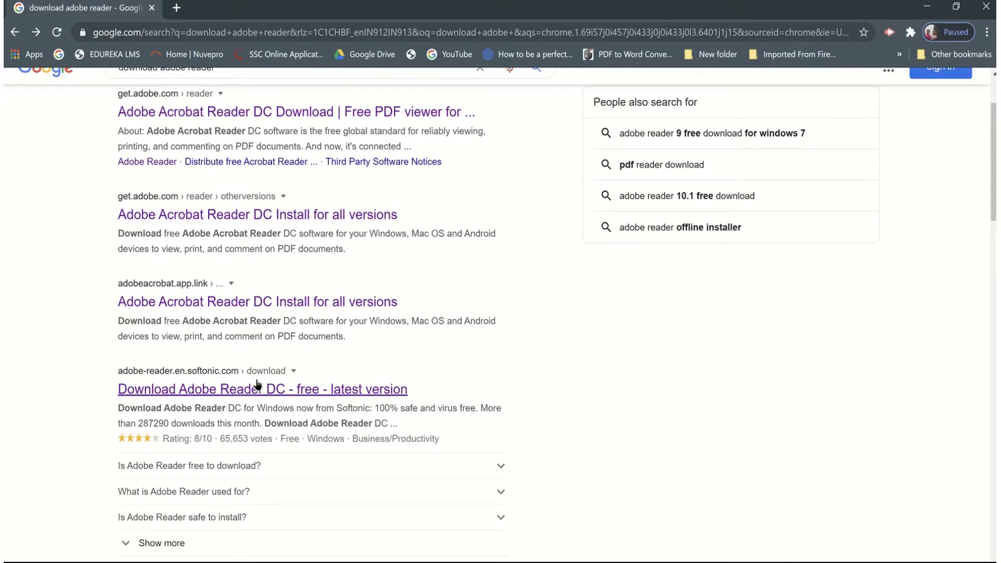
{"action": "scroll", "coordinate": [297, 177], "scroll_direction": "up", "scroll_amount": 1}
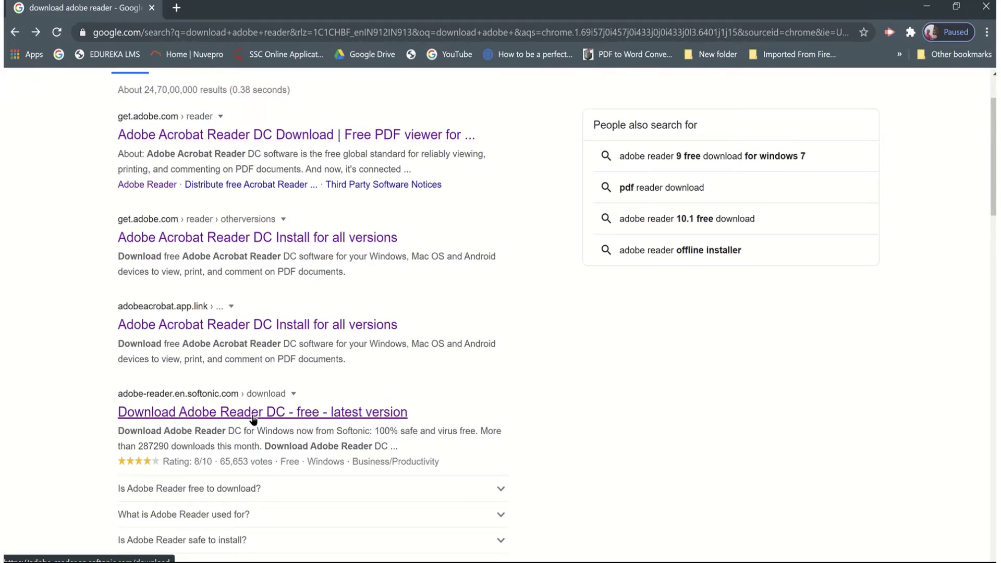
{"action": "left_click", "coordinate": [307, 414]}
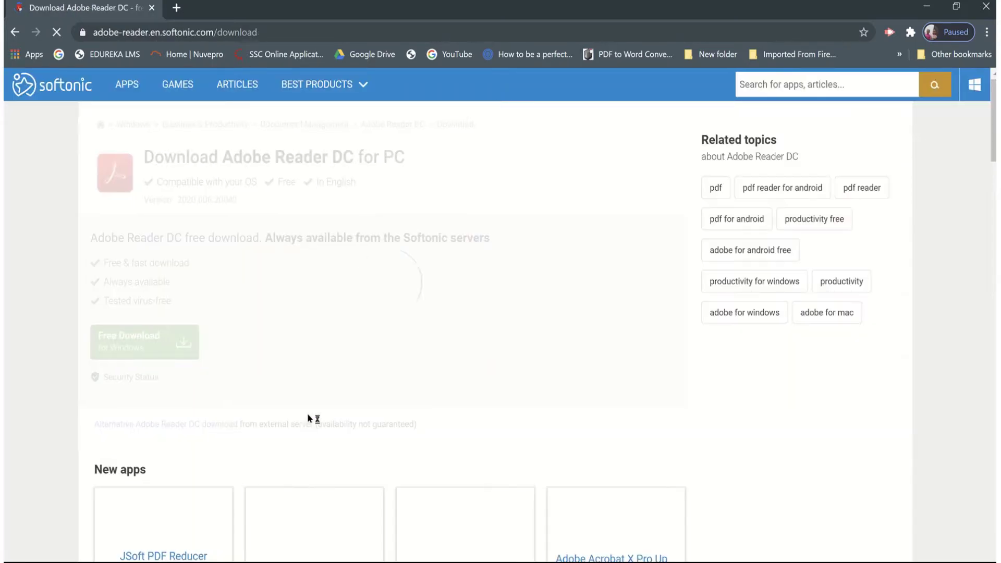
{"action": "scroll", "coordinate": [308, 413], "scroll_direction": "down", "scroll_amount": 3}
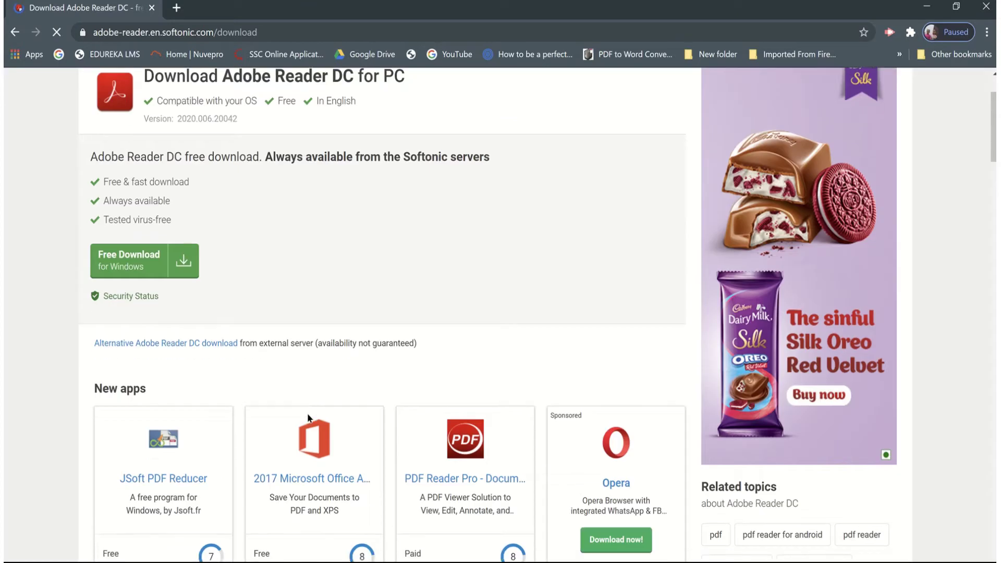
{"action": "left_click", "coordinate": [138, 255]}
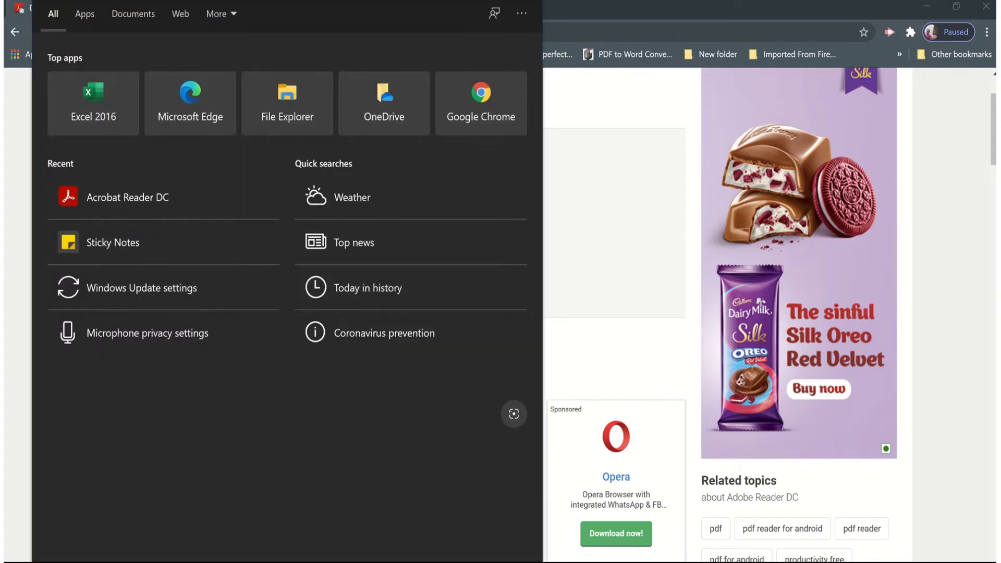
- Find and launch Acrobat Reader DC on the computer and open the recent Welcome PDF
{"action": "type", "text": "adobe"}
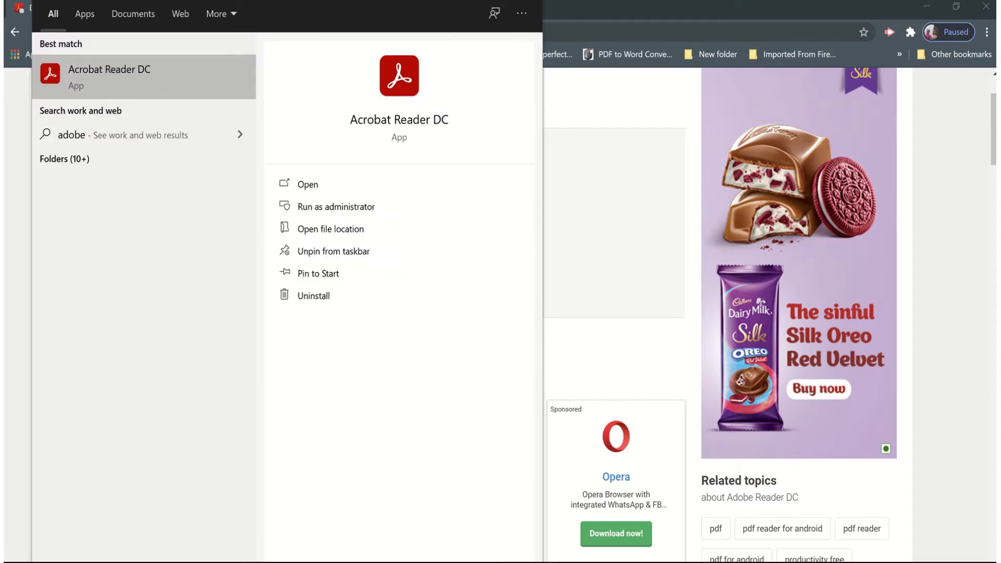
{"action": "left_click", "coordinate": [130, 94]}
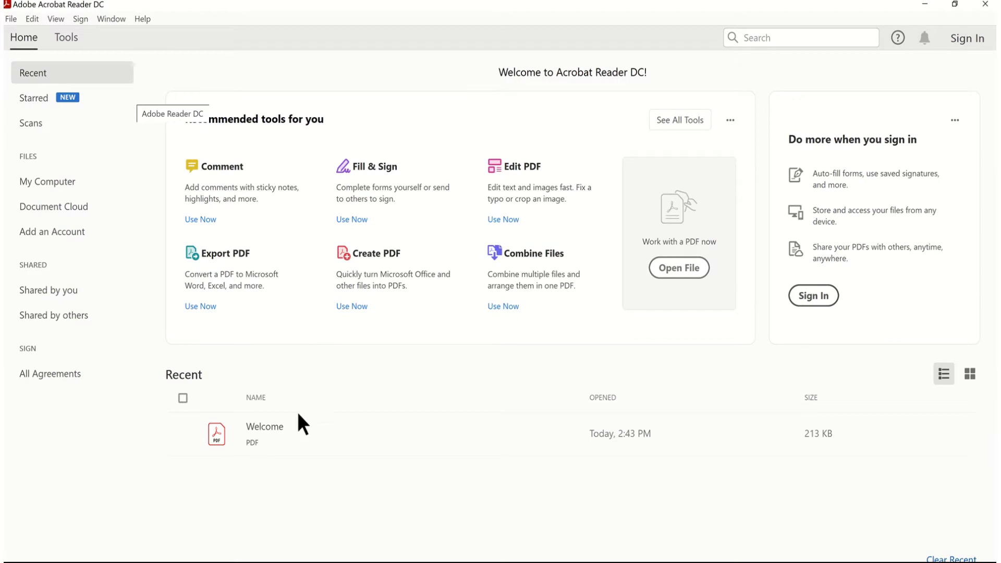
{"action": "left_click", "coordinate": [295, 444]}
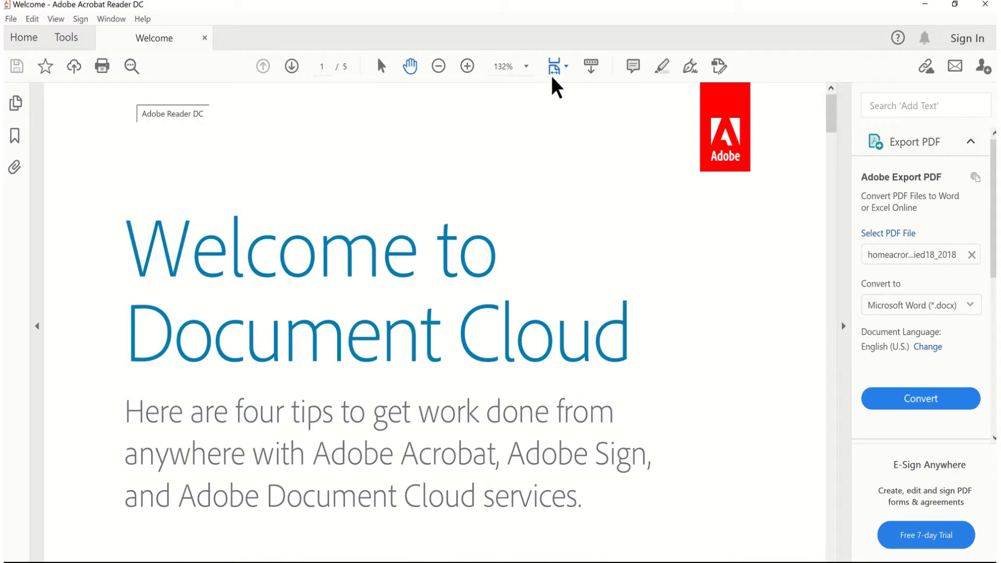
- Page forward through the Welcome document one page at a time and return to page 1
{"action": "left_click", "coordinate": [291, 67]}
{"action": "left_click", "coordinate": [291, 67]}
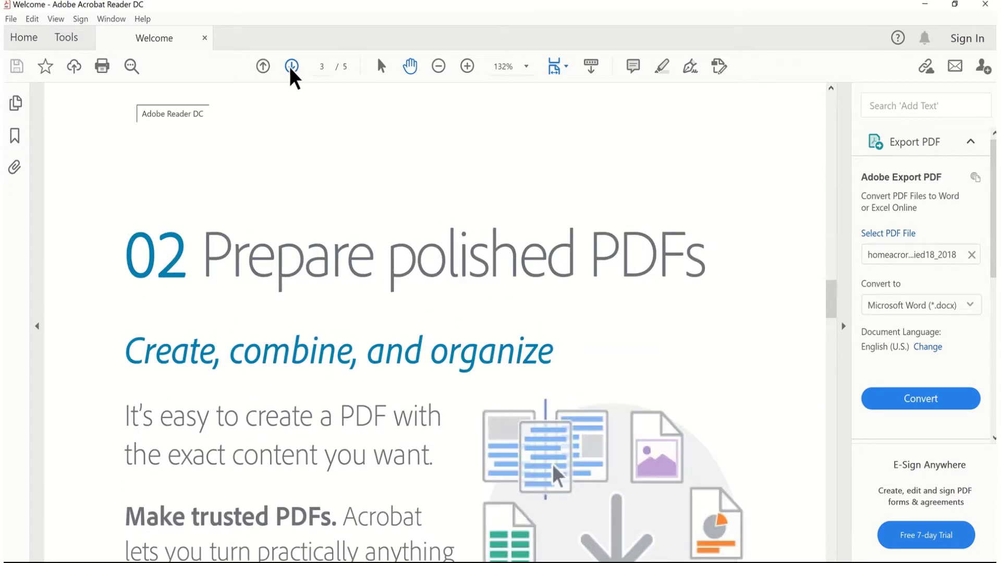
{"action": "left_click", "coordinate": [292, 68]}
{"action": "left_click", "coordinate": [265, 67]}
{"action": "left_click", "coordinate": [265, 67]}
{"action": "left_click", "coordinate": [265, 68]}
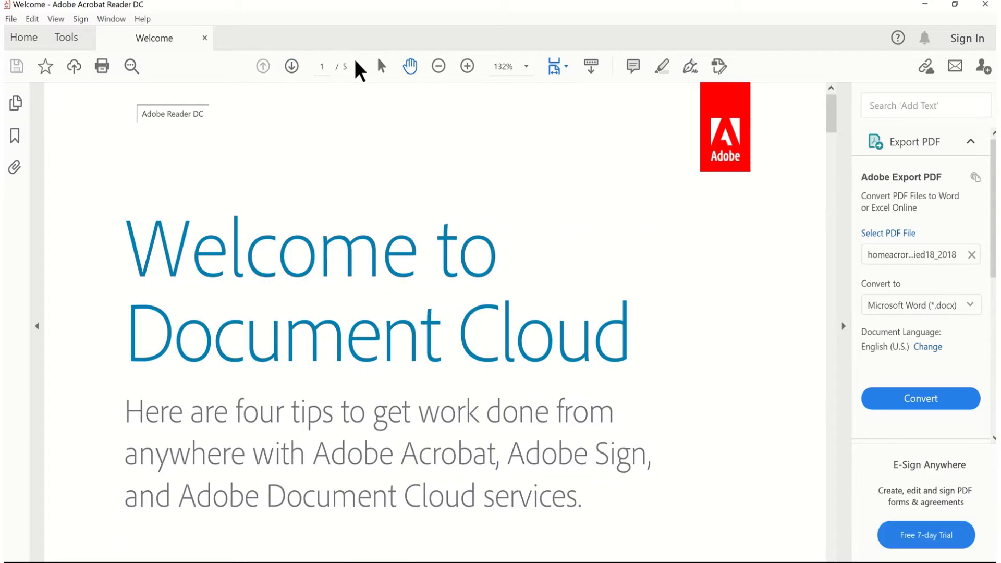
- Jump to page 2 by its page number and go back to the previous page
{"action": "left_click", "coordinate": [324, 68]}
{"action": "type", "text": "2"}
{"action": "key", "text": "Return"}
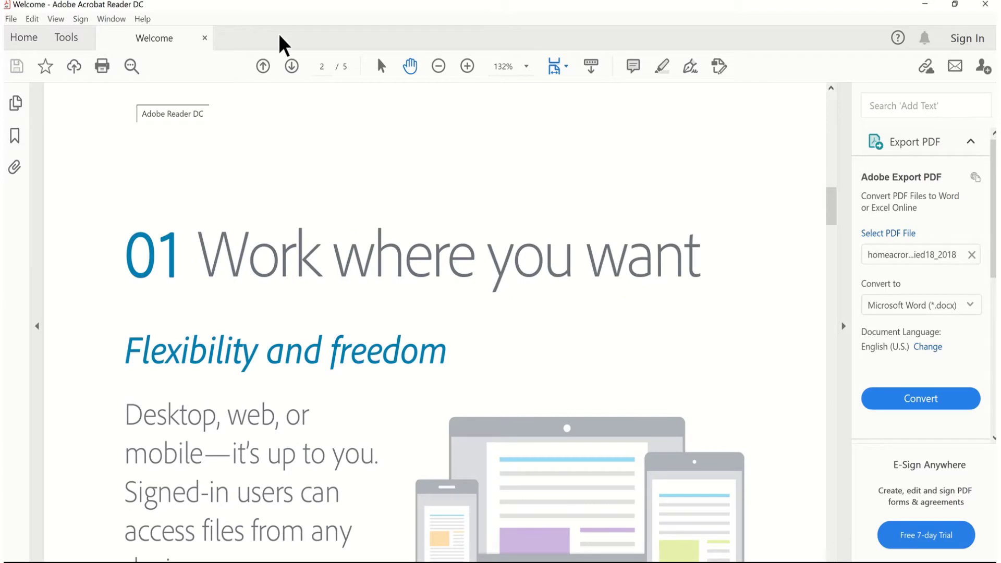
{"action": "left_click", "coordinate": [326, 66]}
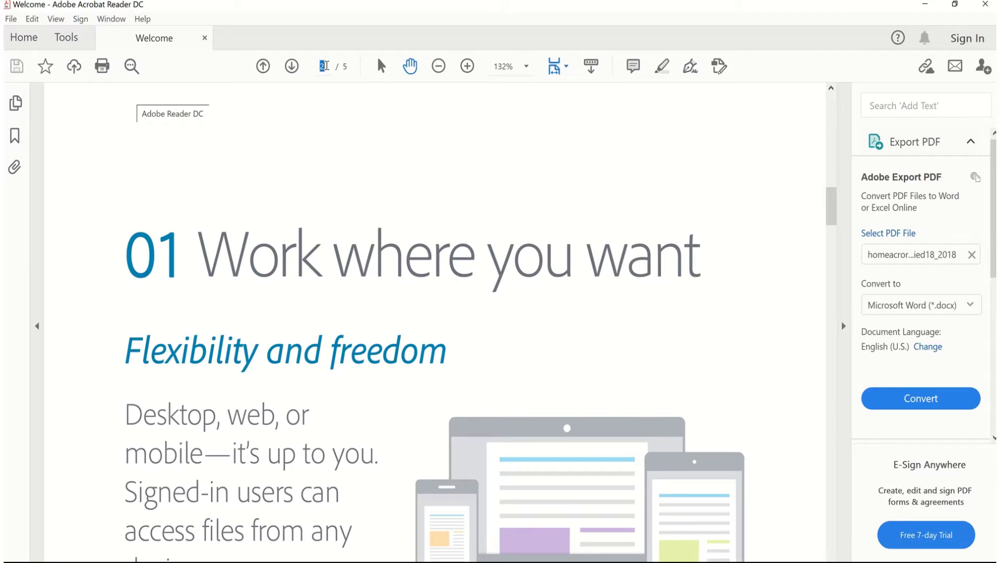
{"action": "left_click", "coordinate": [263, 66]}
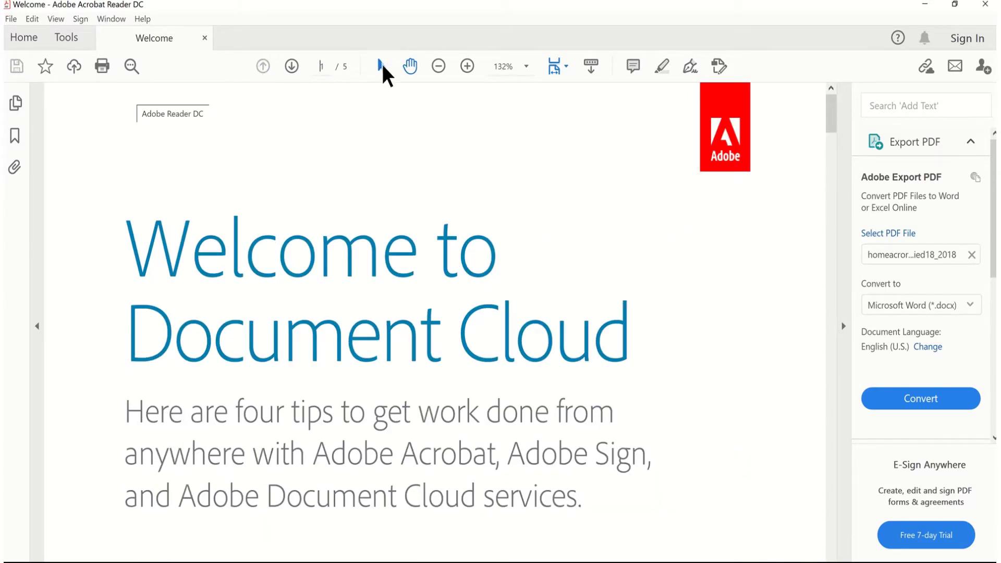
- Pan page 1 down and back to its top with the Hand tool
{"action": "left_click", "coordinate": [410, 66]}
{"action": "left_click_drag", "start_coordinate": [534, 222], "coordinate": [522, 107]}
{"action": "left_click_drag", "start_coordinate": [518, 169], "coordinate": [528, 284]}
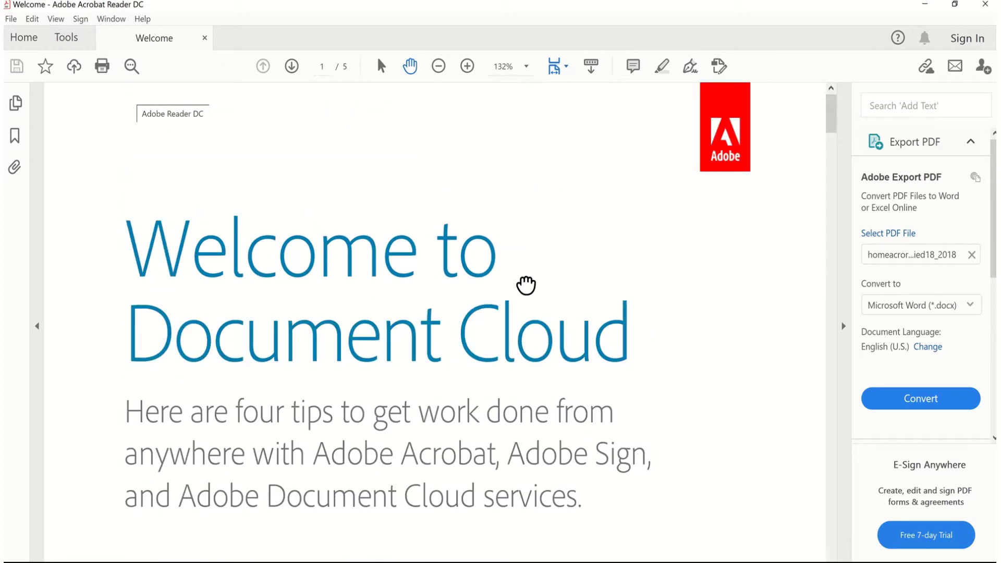
- Zoom the page in to 300% and back out to 132%
{"action": "left_click", "coordinate": [468, 66]}
{"action": "left_click", "coordinate": [468, 66]}
{"action": "left_click", "coordinate": [467, 67]}
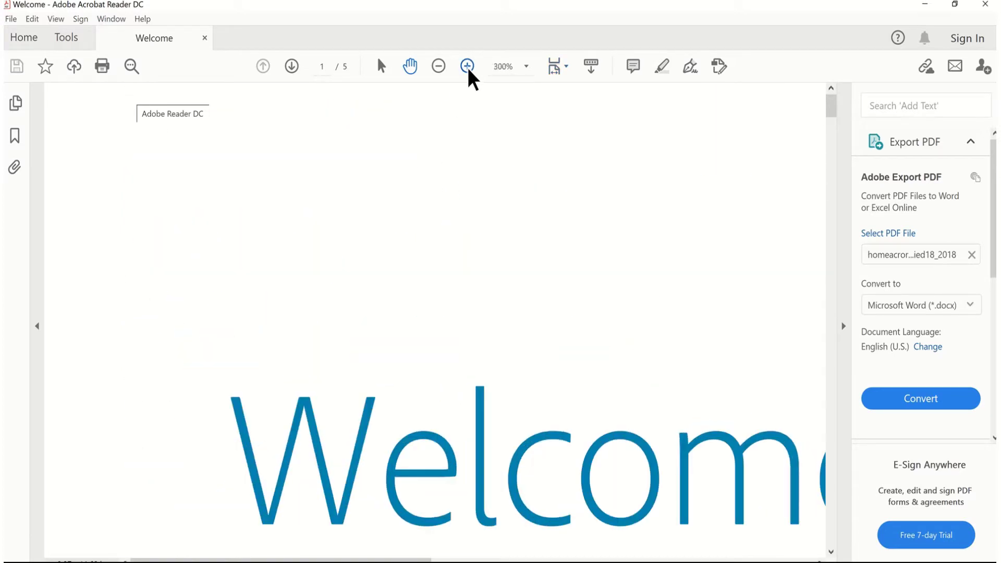
{"action": "left_click", "coordinate": [438, 67]}
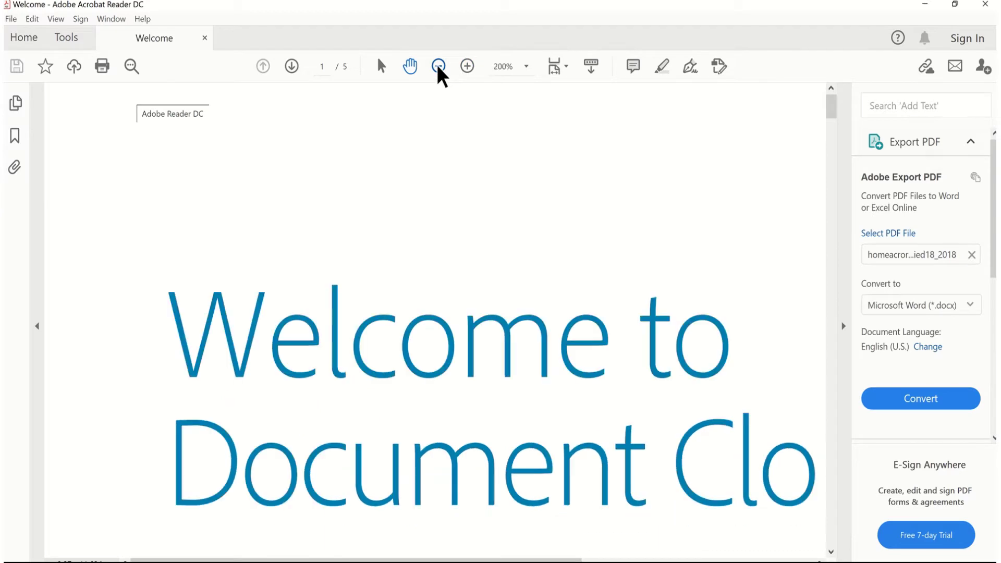
{"action": "left_click", "coordinate": [438, 67]}
{"action": "left_click", "coordinate": [439, 67]}
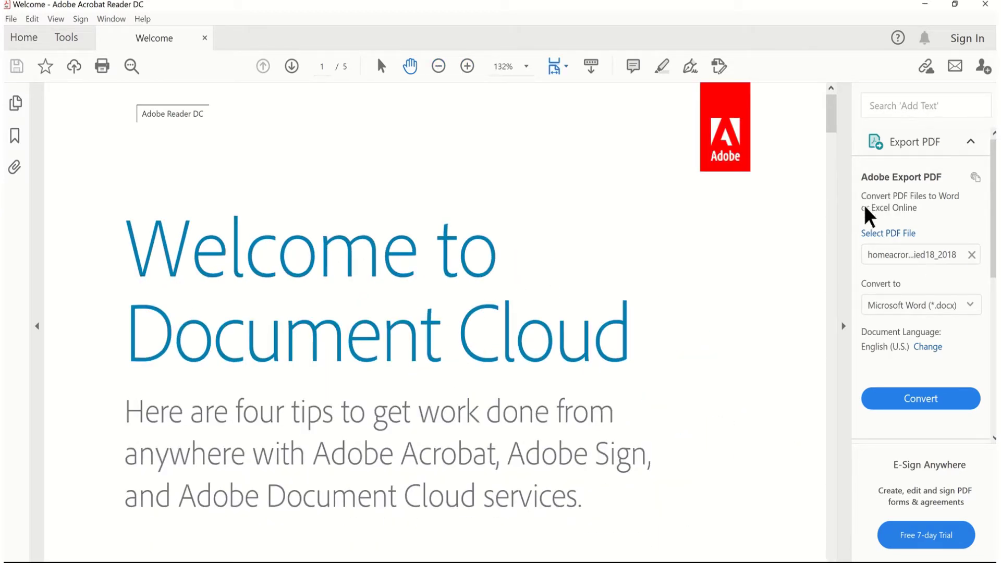
- Collapse the tools pane, and float the page controls toolbar with page-width fit before docking it back
{"action": "left_click", "coordinate": [844, 329]}
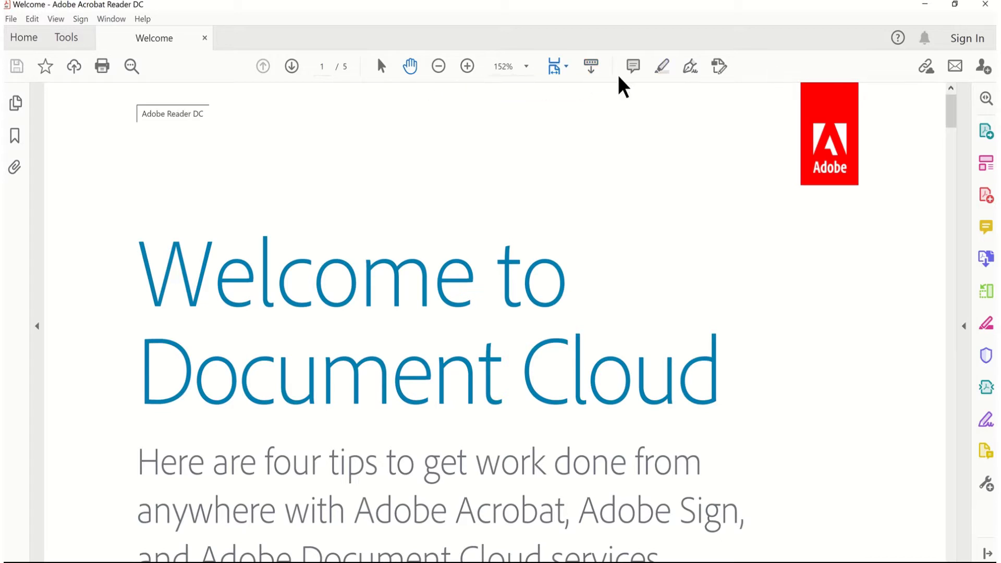
{"action": "left_click", "coordinate": [591, 64]}
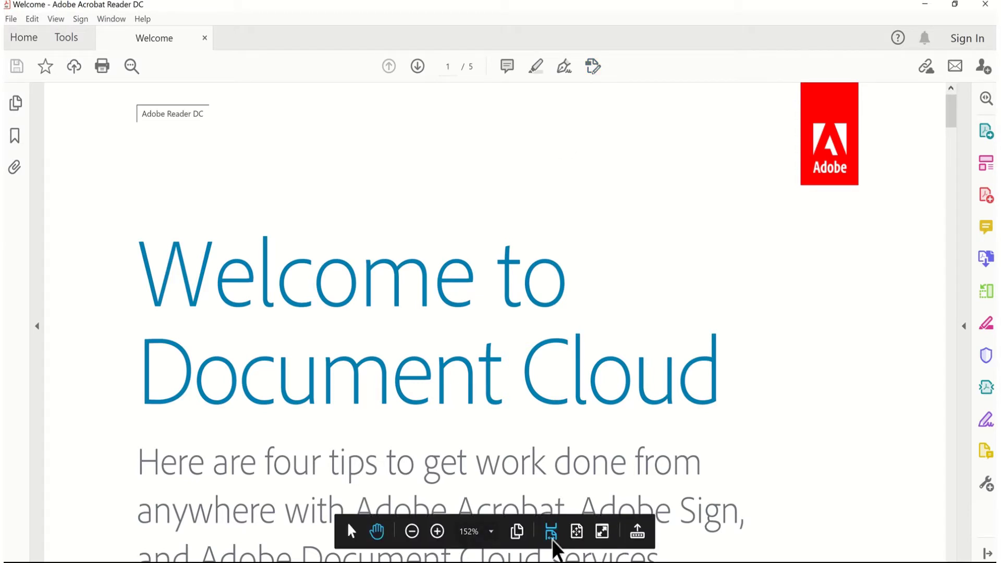
{"action": "left_click", "coordinate": [551, 531]}
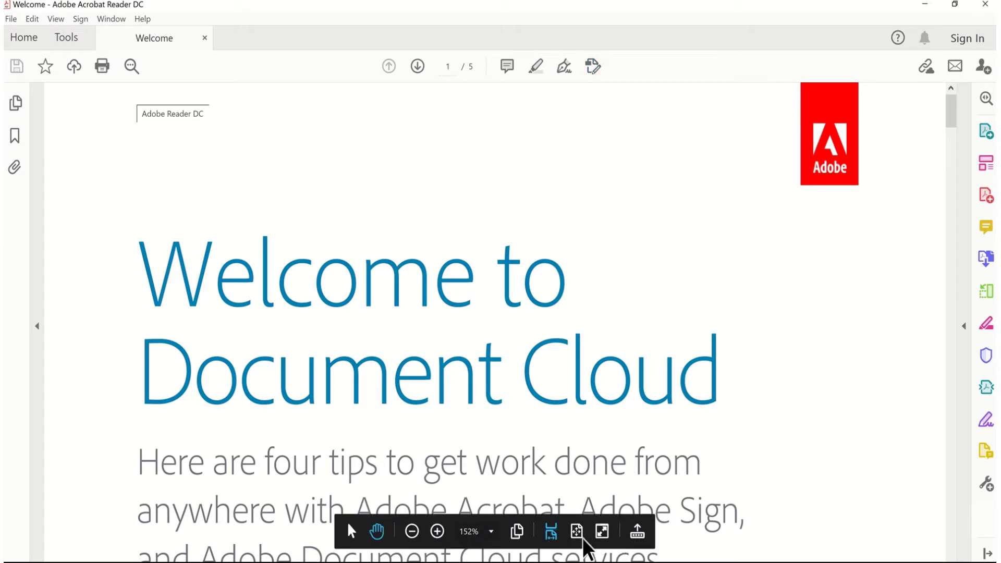
{"action": "left_click", "coordinate": [642, 537]}
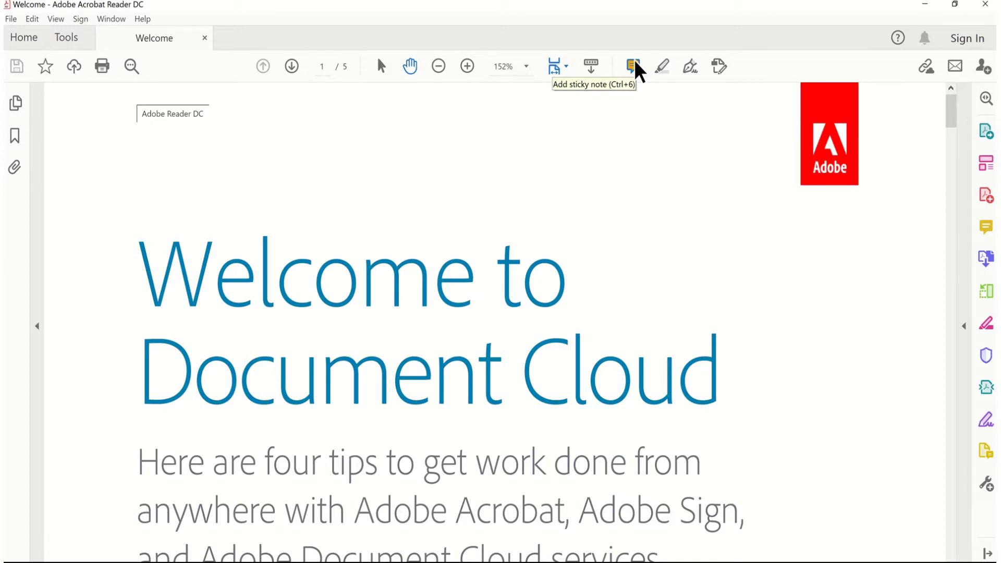
- Add a sticky note reading "hello" above the title on page 1
{"action": "left_click", "coordinate": [635, 63]}
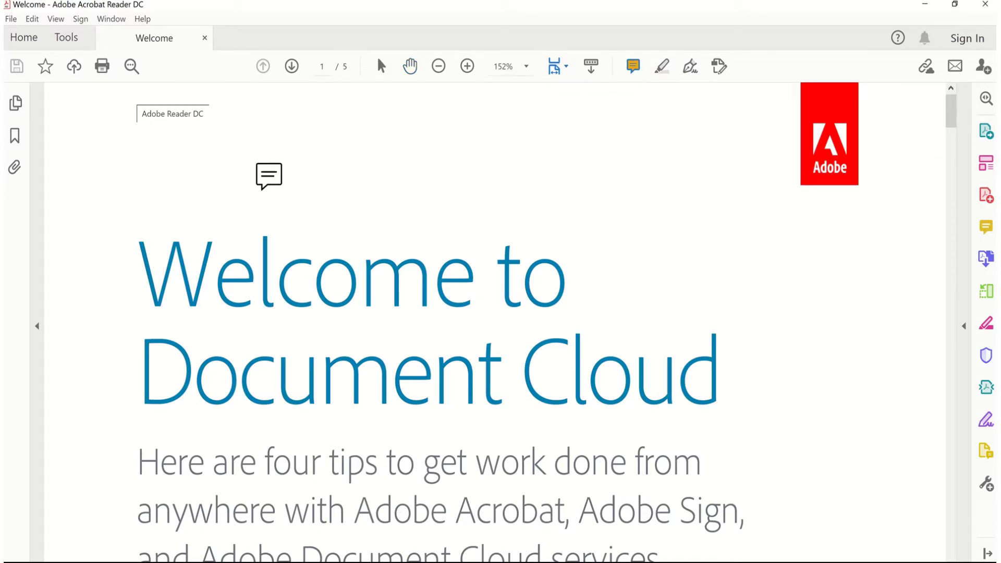
{"action": "left_click", "coordinate": [234, 147]}
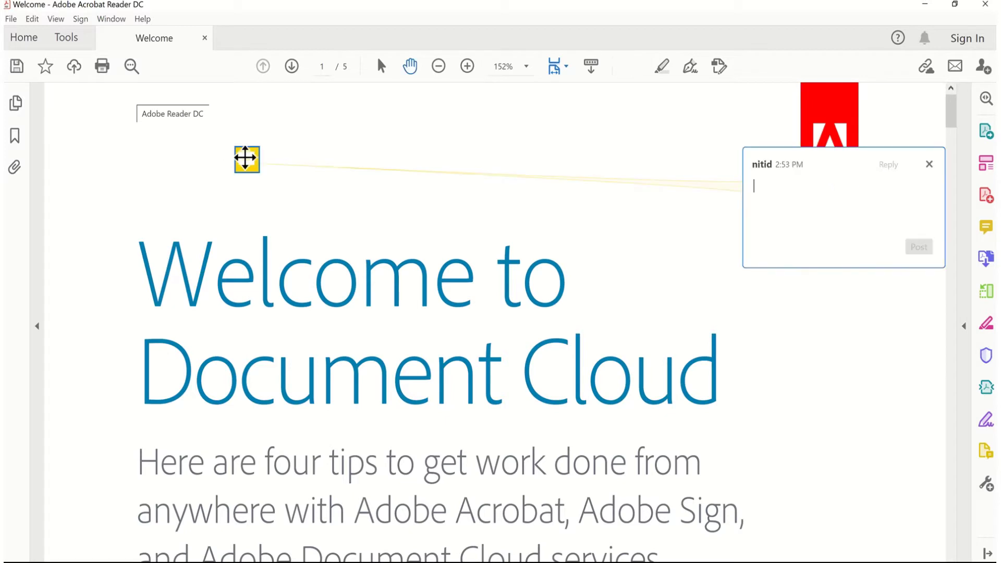
{"action": "type", "text": "hello"}
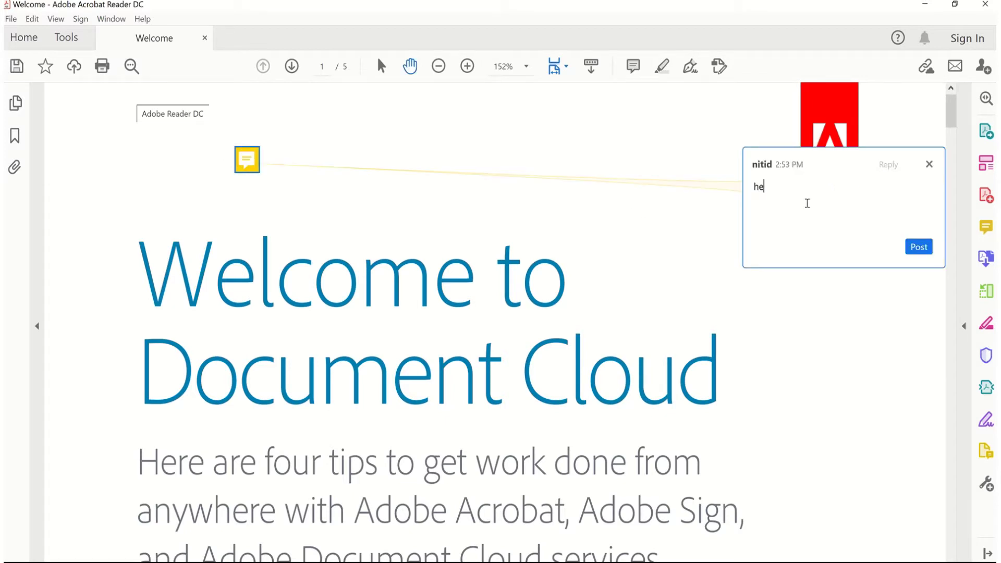
{"action": "left_click", "coordinate": [807, 312]}
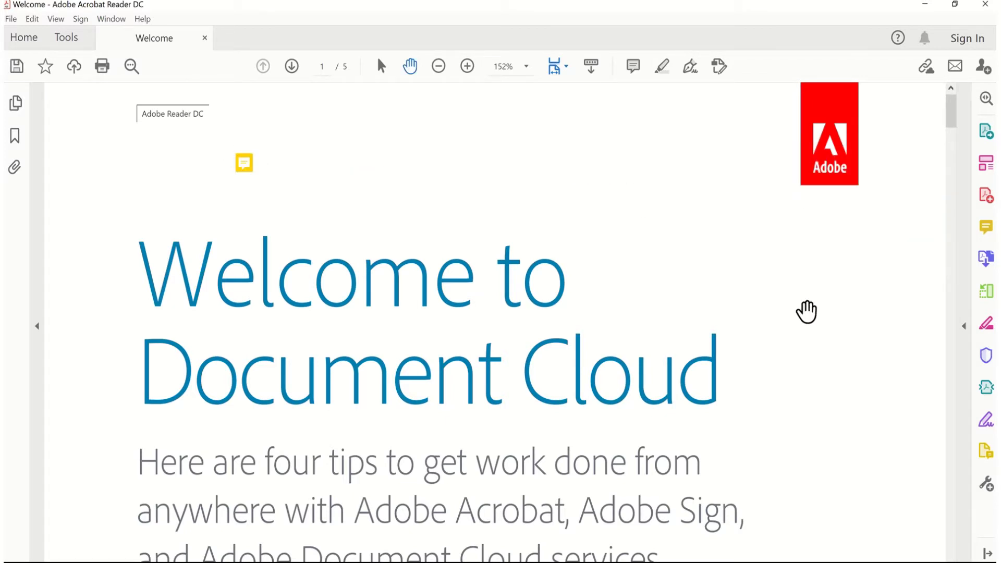
- Reopen the sticky note above the title to review it, close it and delete the note
{"action": "left_click", "coordinate": [246, 162]}
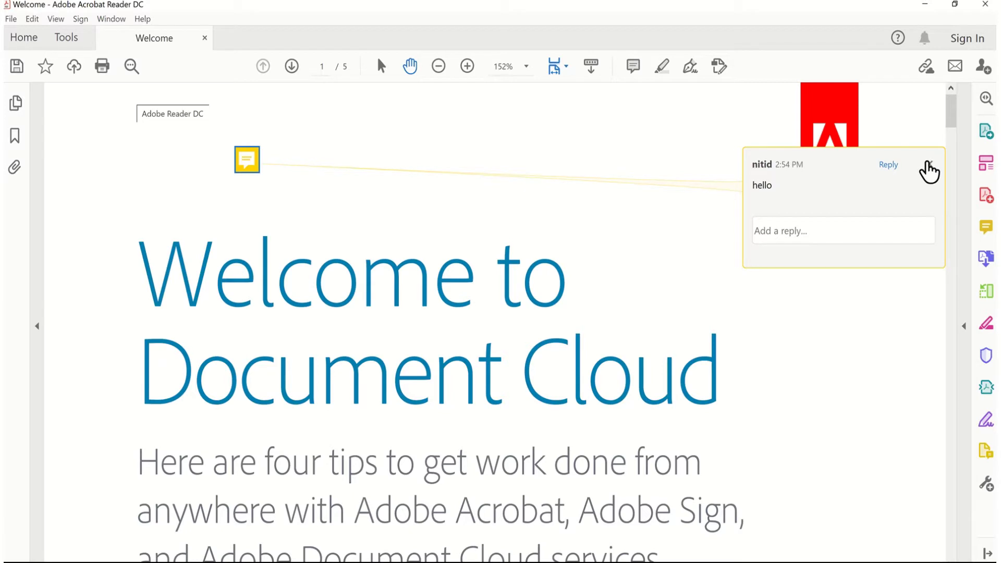
{"action": "left_click", "coordinate": [929, 165]}
{"action": "left_click", "coordinate": [245, 161]}
{"action": "key", "text": "Delete"}
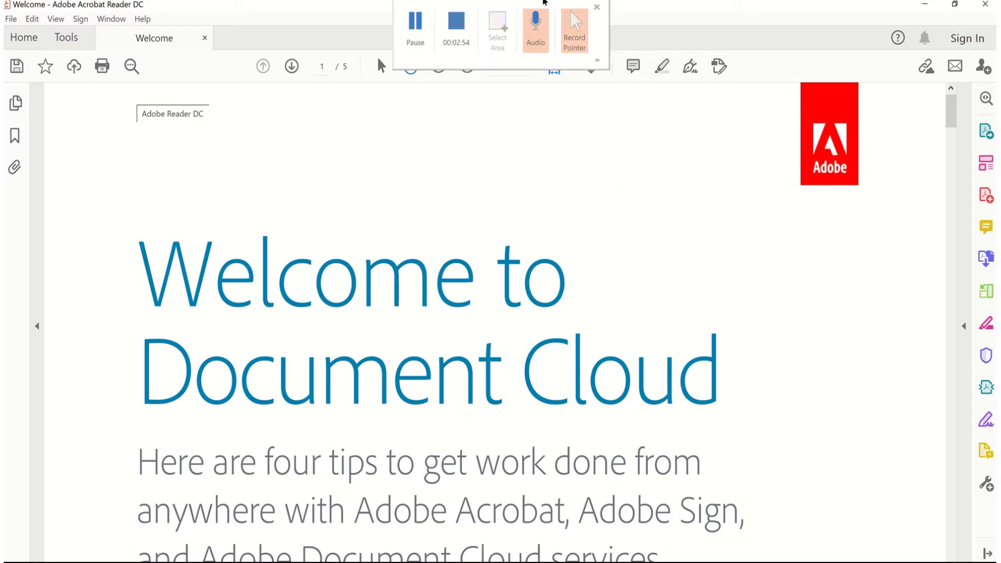
- Highlight the text "Here are four tips to get work done from anywhere with Adobe Acrobat, Adobe Sign," below the title
{"action": "left_click", "coordinate": [663, 66]}
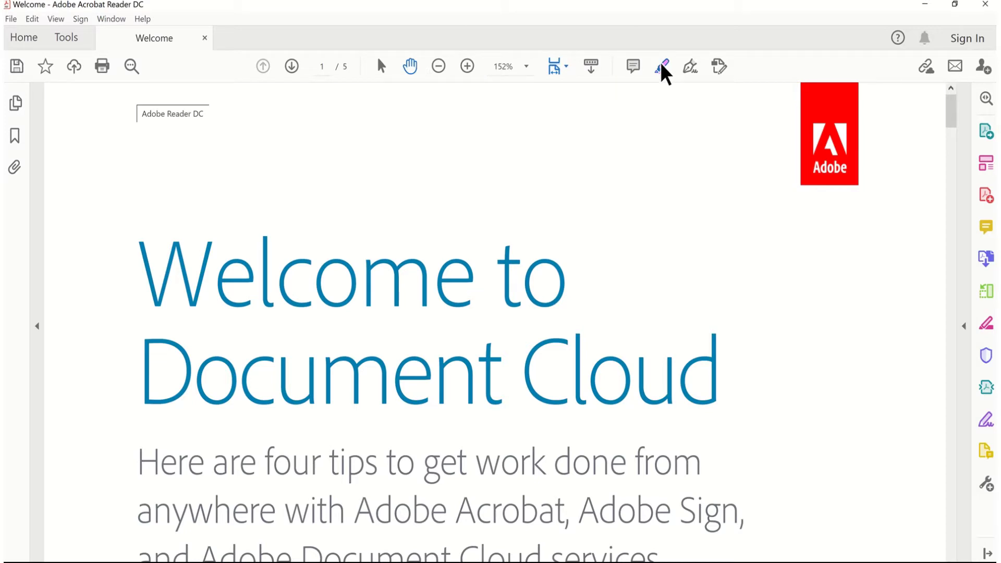
{"action": "left_click_drag", "start_coordinate": [146, 460], "coordinate": [749, 509]}
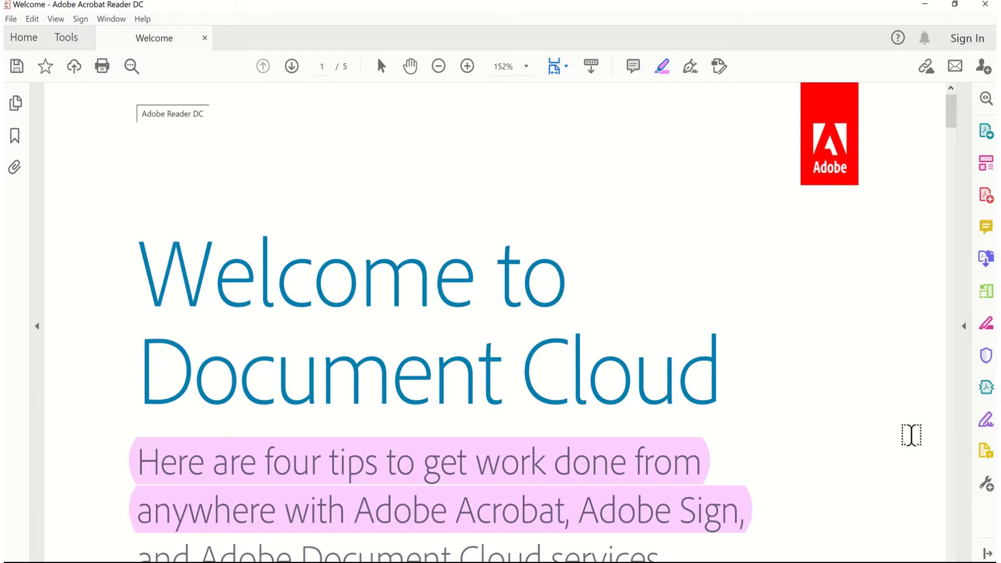
- Expand the tools pane, search the tools for "high" and open the Highlight comment tool
{"action": "left_click", "coordinate": [966, 328]}
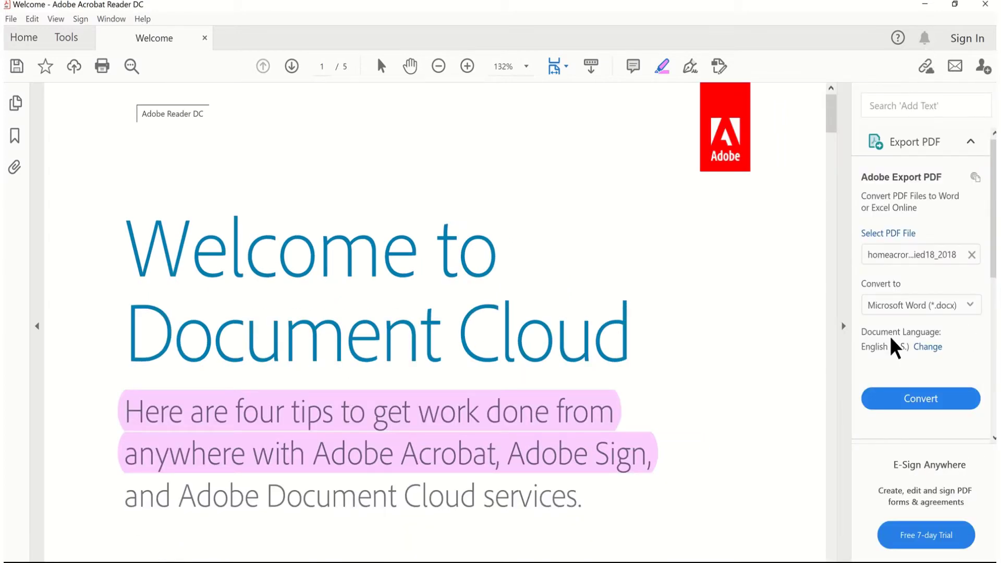
{"action": "left_click", "coordinate": [918, 104]}
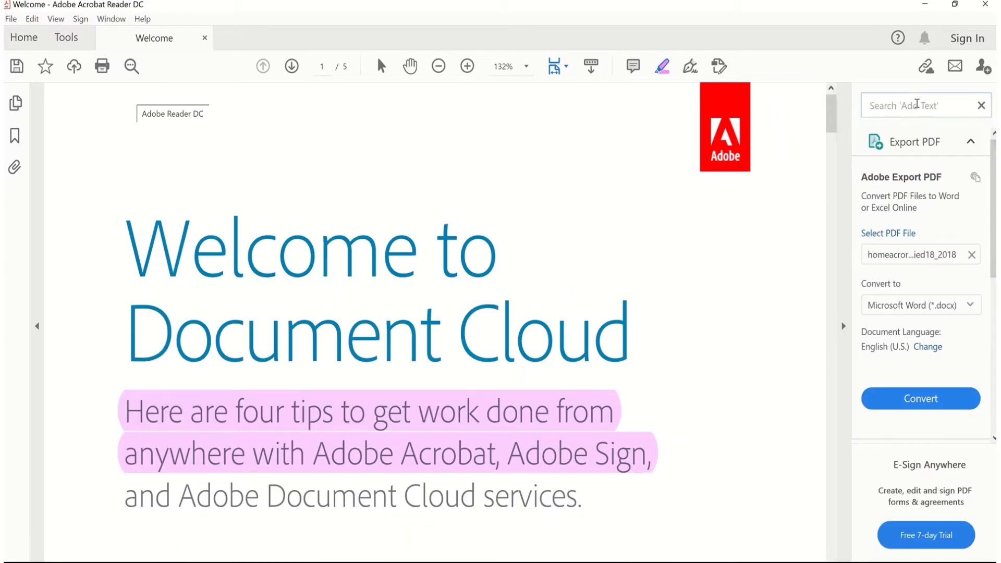
{"action": "type", "text": "high"}
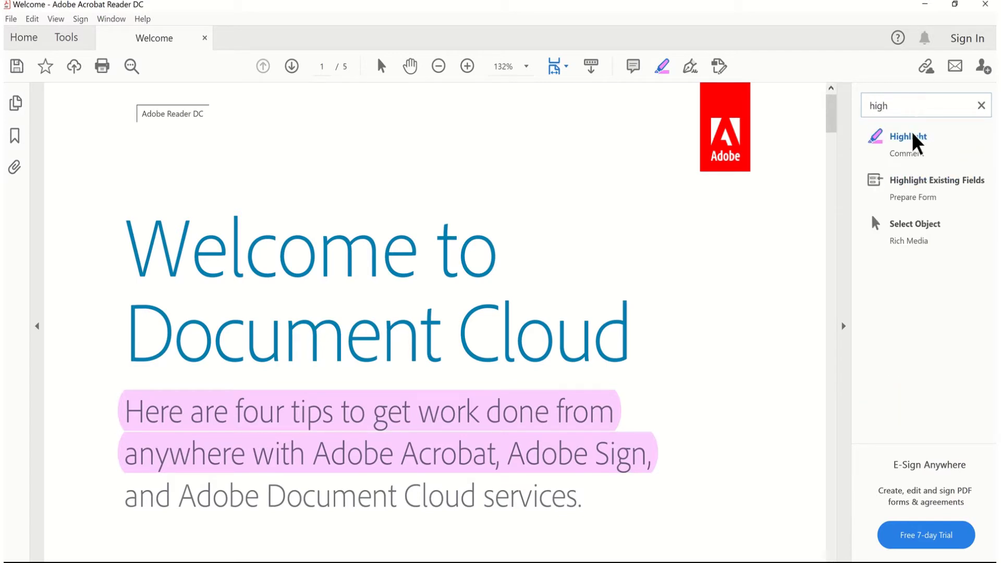
{"action": "left_click", "coordinate": [912, 143]}
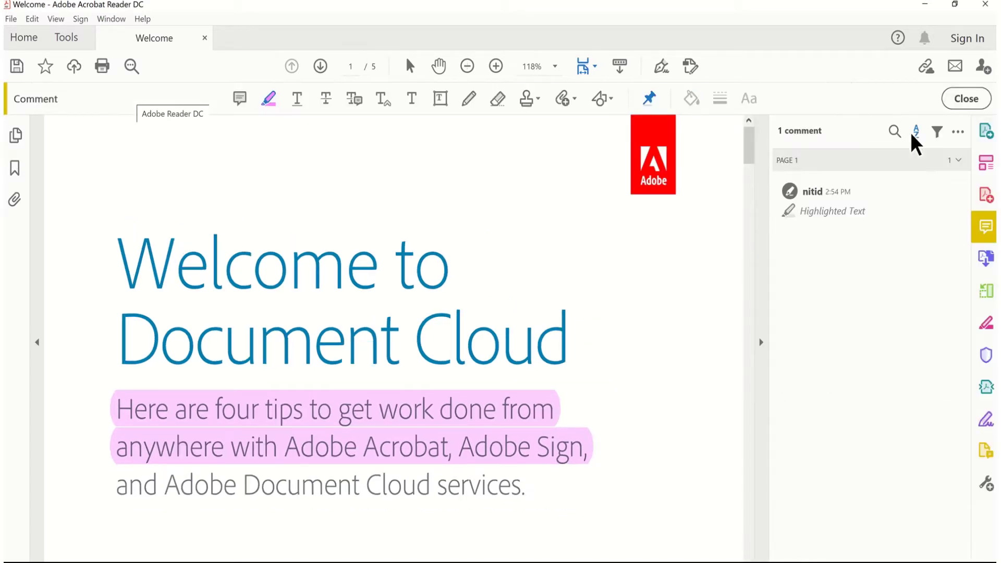
- Search the tools for "high" again, open the Highlight comment tool, set its color to blue and close the Comment tools
{"action": "key", "text": "Escape"}
{"action": "left_click", "coordinate": [972, 103]}
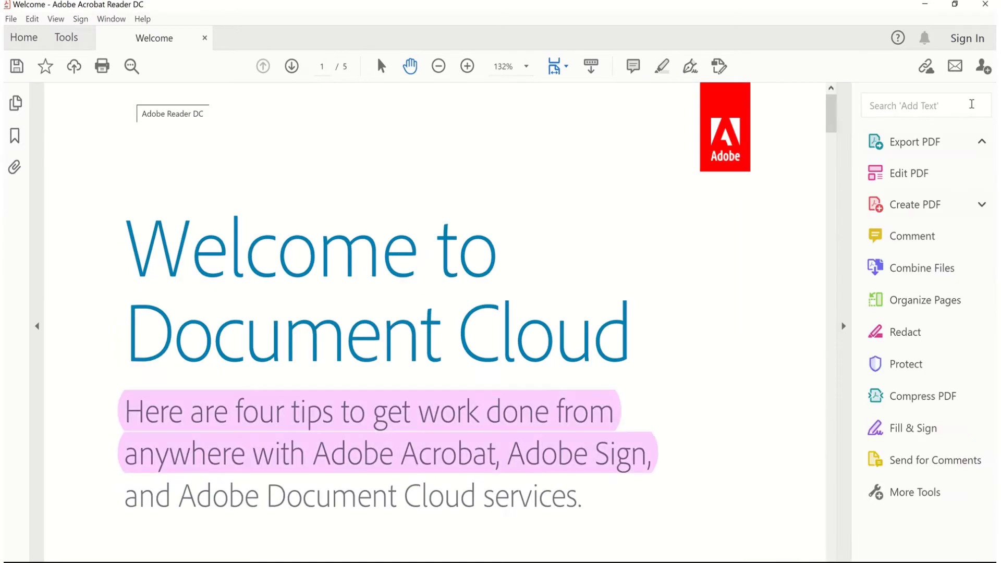
{"action": "type", "text": "high"}
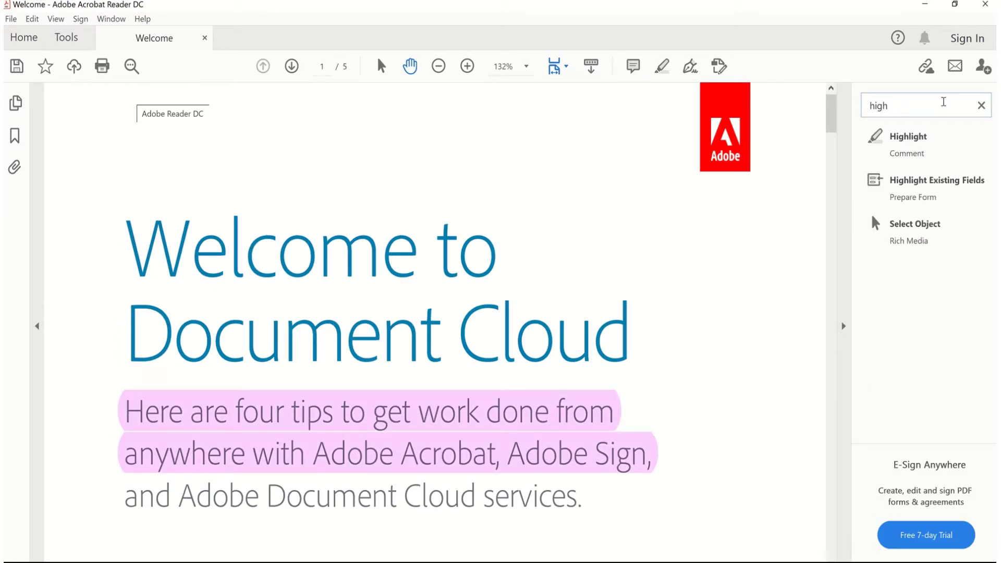
{"action": "left_click", "coordinate": [913, 140]}
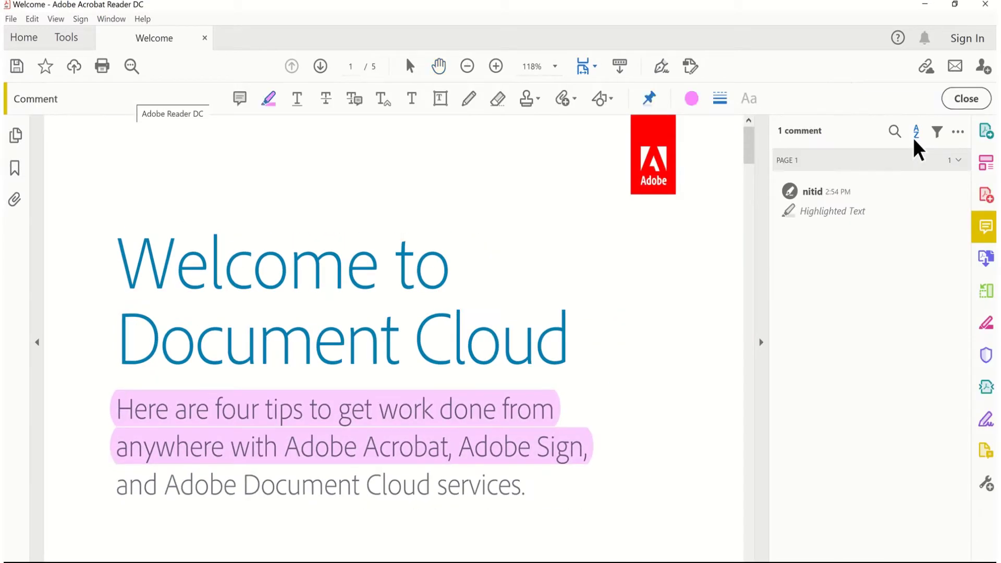
{"action": "left_click", "coordinate": [694, 103]}
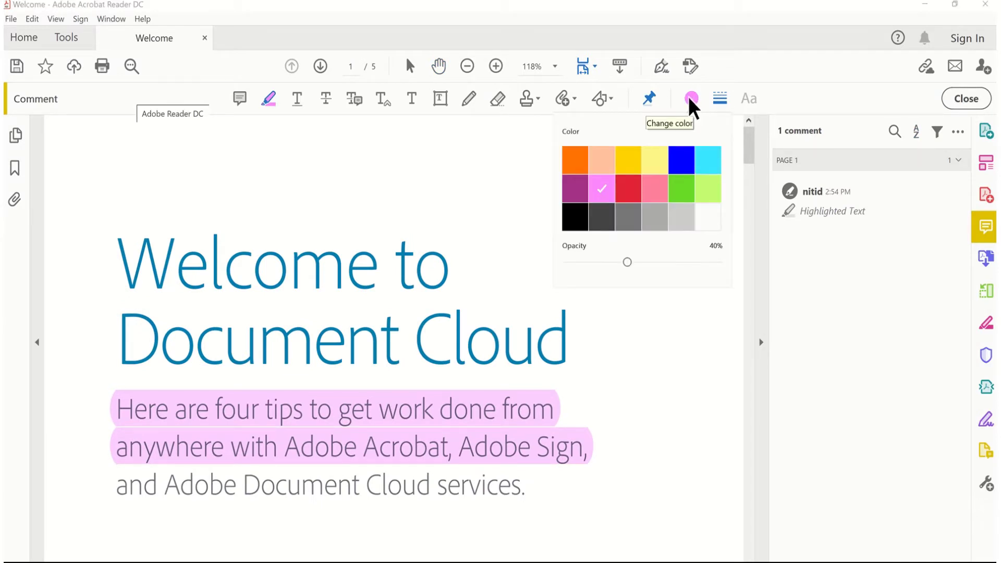
{"action": "left_click", "coordinate": [682, 174]}
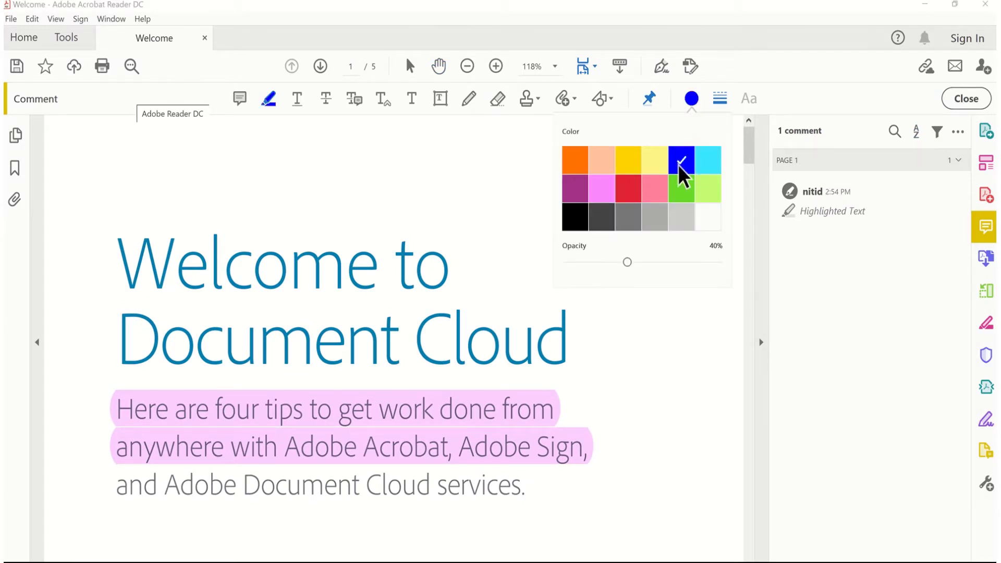
{"action": "left_click", "coordinate": [965, 100]}
- Highlight the title and the paragraph below it in blue, and delete that blue highlight
{"action": "left_click", "coordinate": [663, 66]}
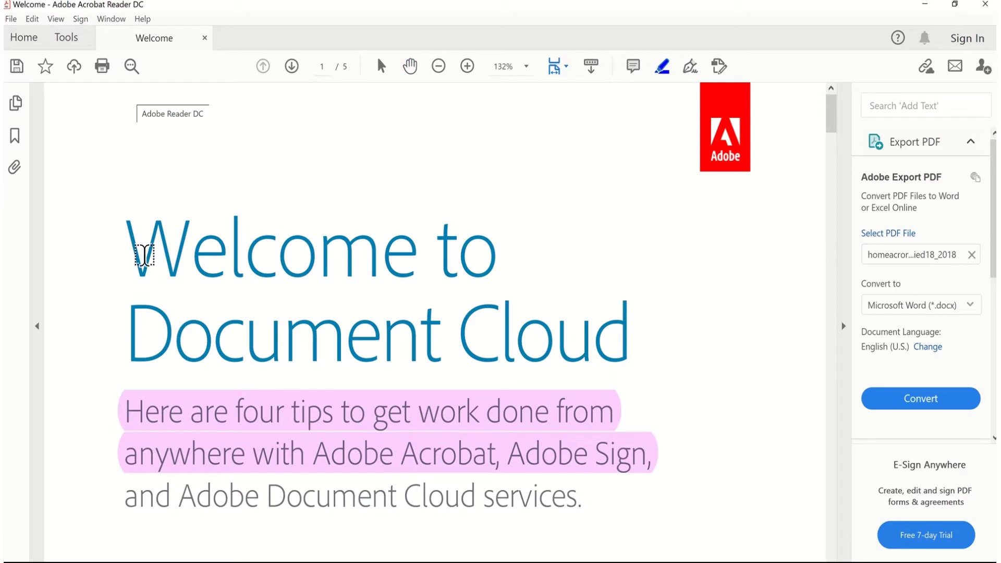
{"action": "left_click_drag", "start_coordinate": [123, 242], "coordinate": [656, 377]}
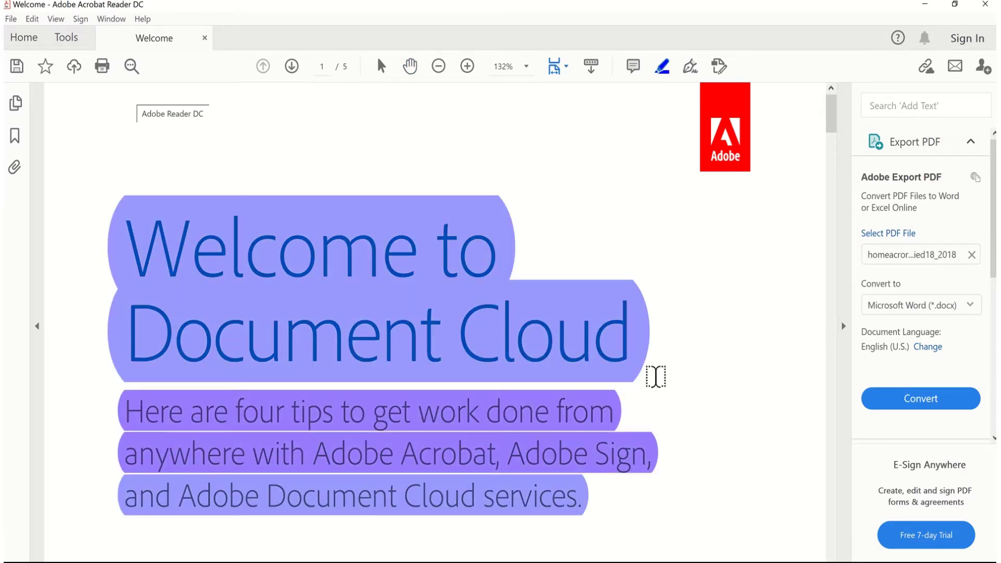
{"action": "left_click", "coordinate": [383, 283]}
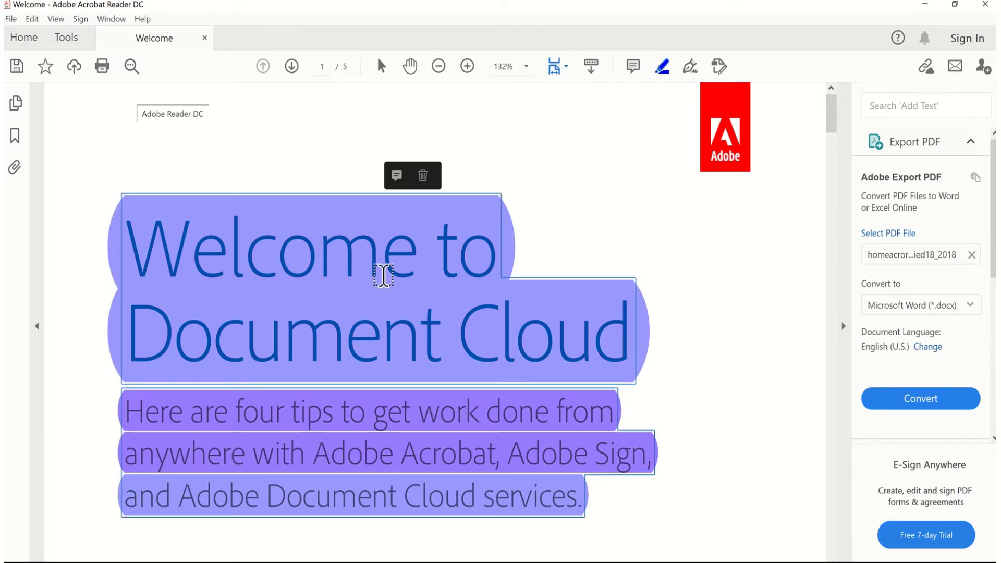
{"action": "left_click", "coordinate": [424, 176]}
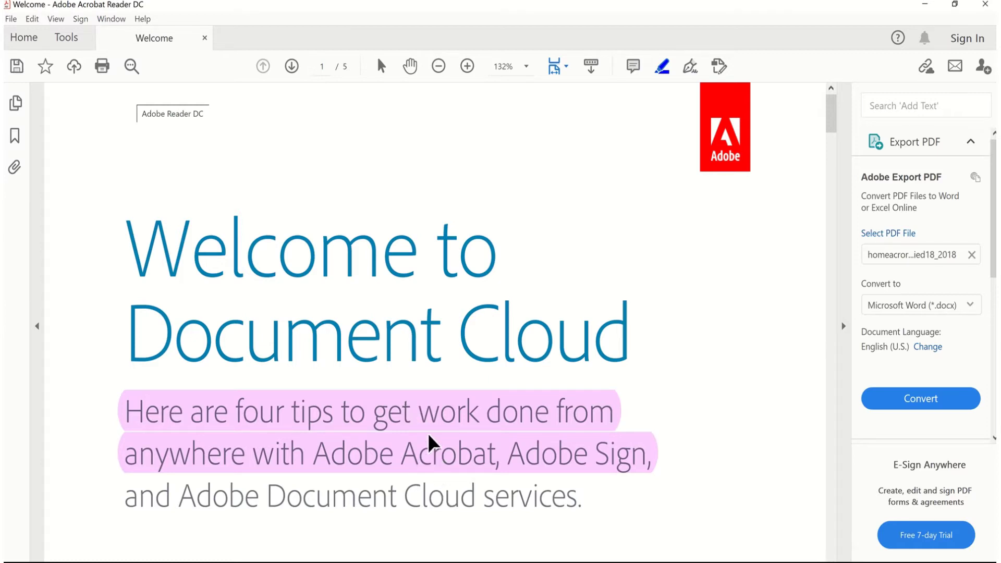
- Post a comment reading "hi" on the pink highlight below the title and close its note
{"action": "left_click", "coordinate": [436, 446]}
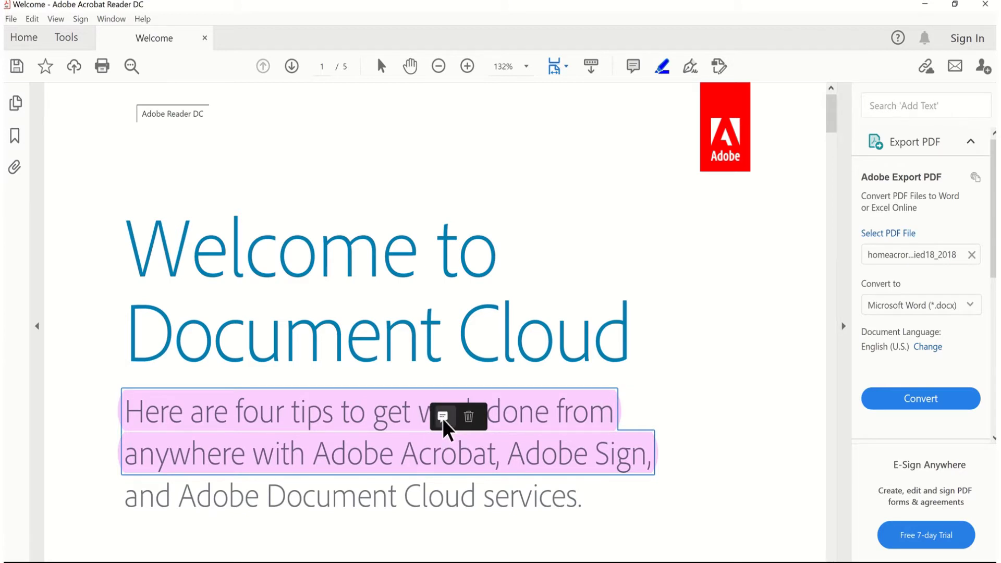
{"action": "left_click", "coordinate": [443, 418]}
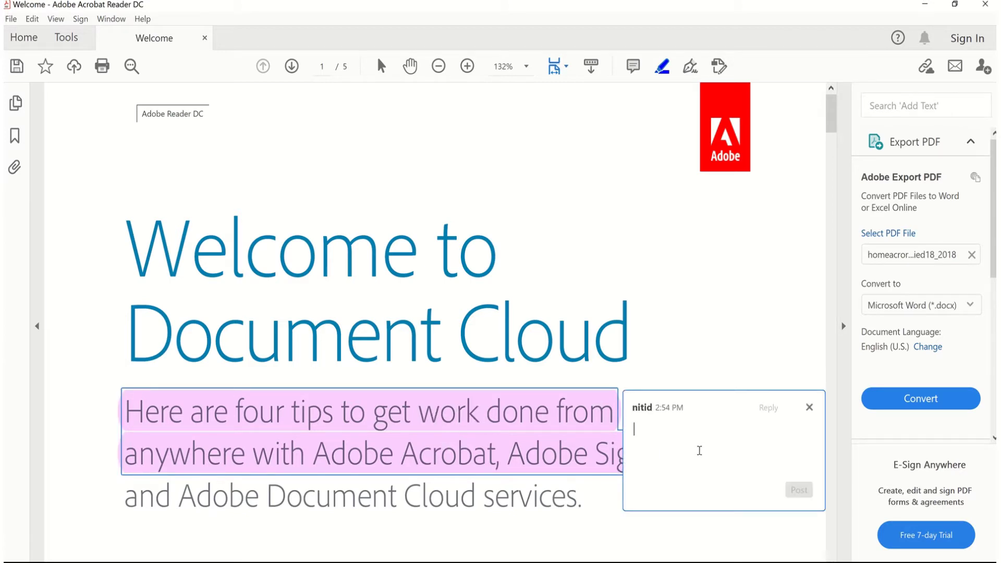
{"action": "type", "text": "hi"}
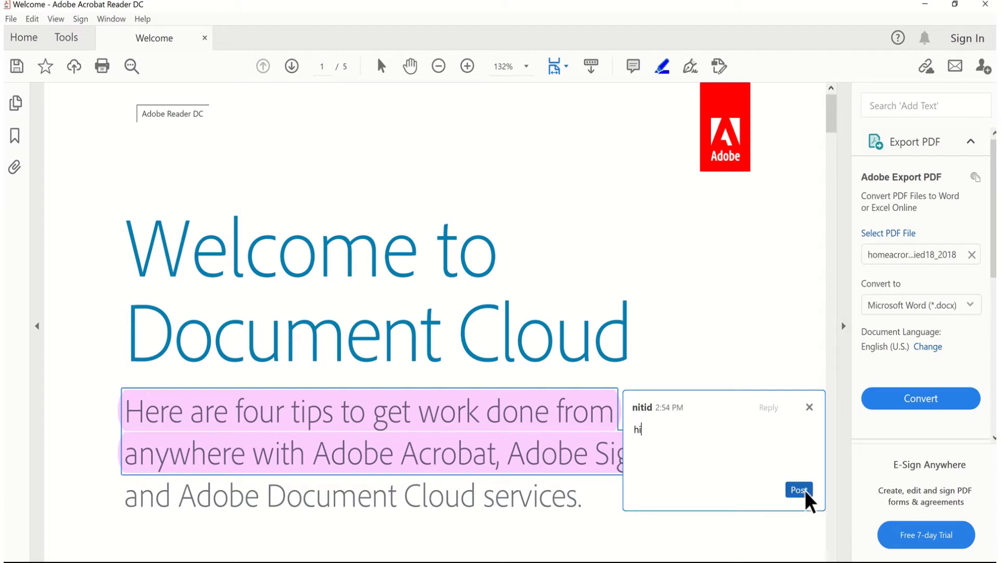
{"action": "left_click", "coordinate": [799, 491]}
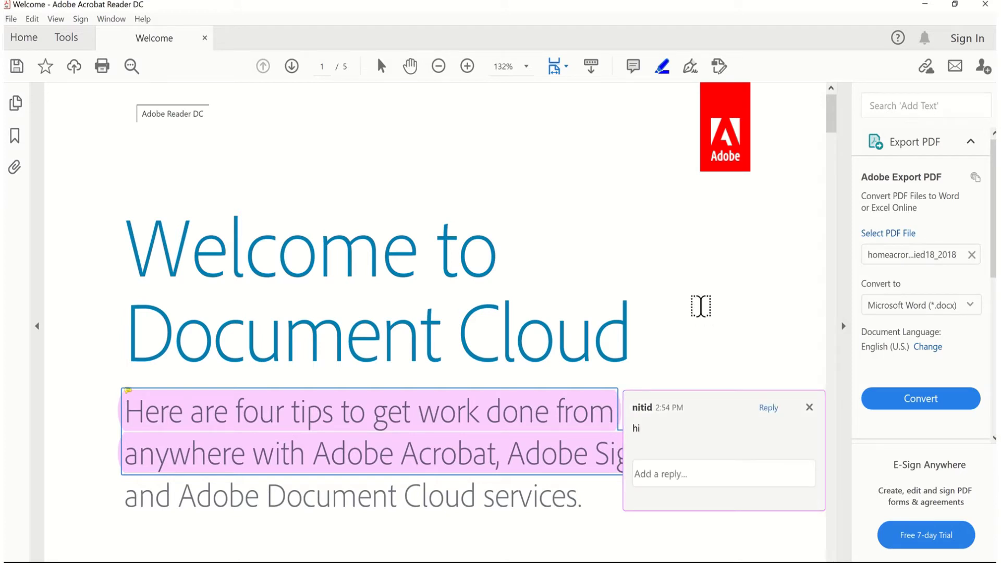
{"action": "left_click", "coordinate": [810, 407]}
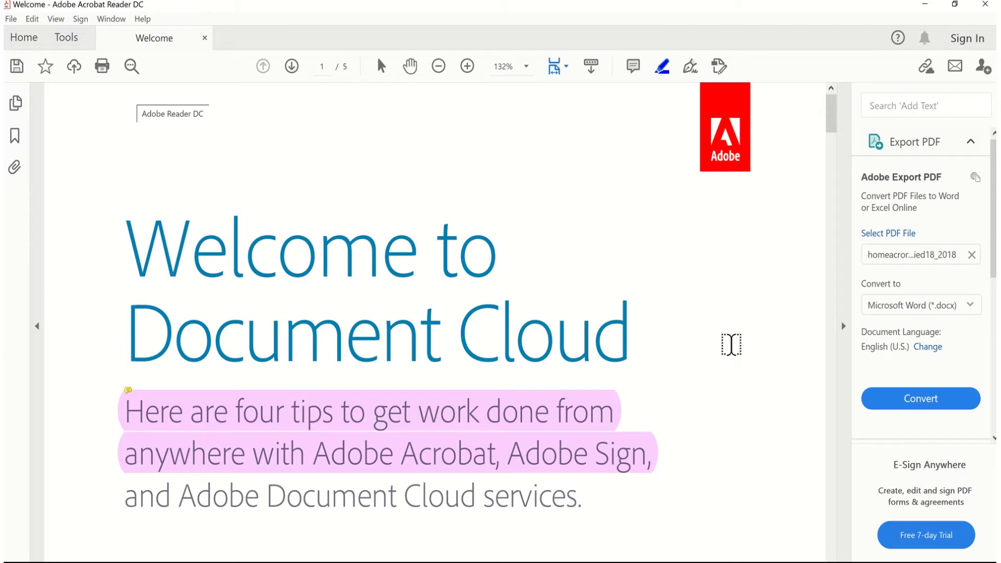
- Reopen the comment on the pink highlight to review it, close it and delete the highlight
{"action": "left_click", "coordinate": [600, 429]}
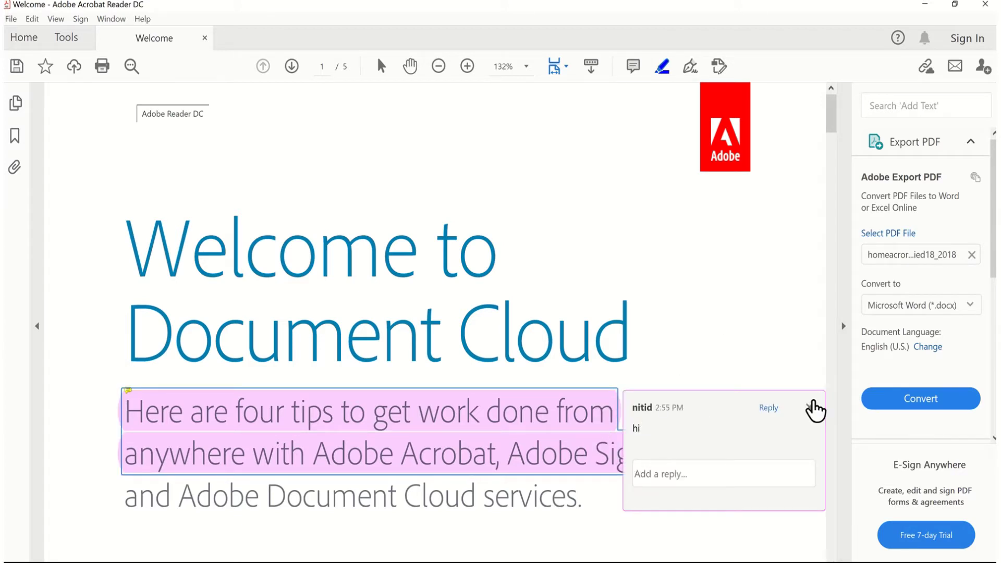
{"action": "left_click", "coordinate": [814, 409]}
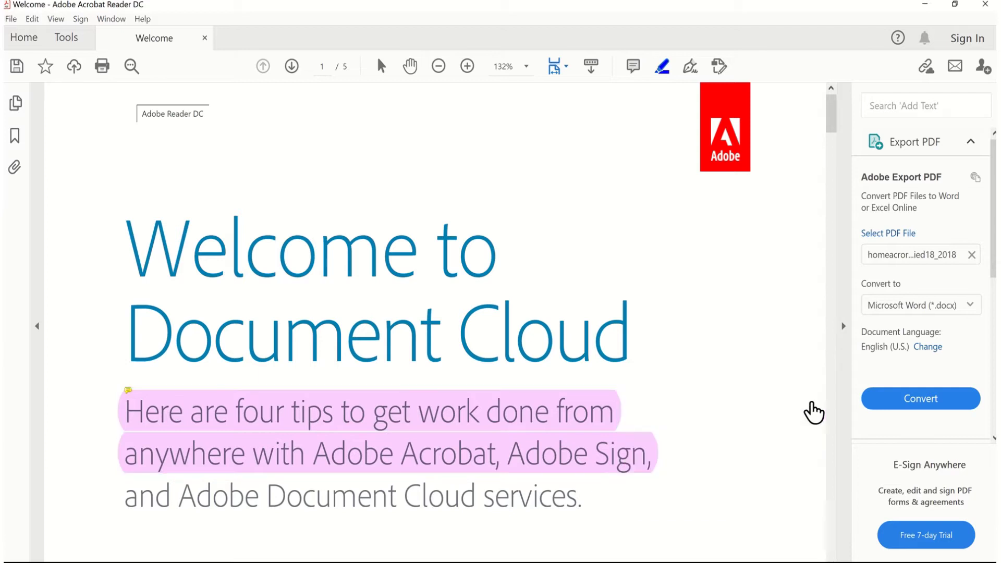
{"action": "left_click", "coordinate": [570, 435]}
{"action": "key", "text": "Delete"}
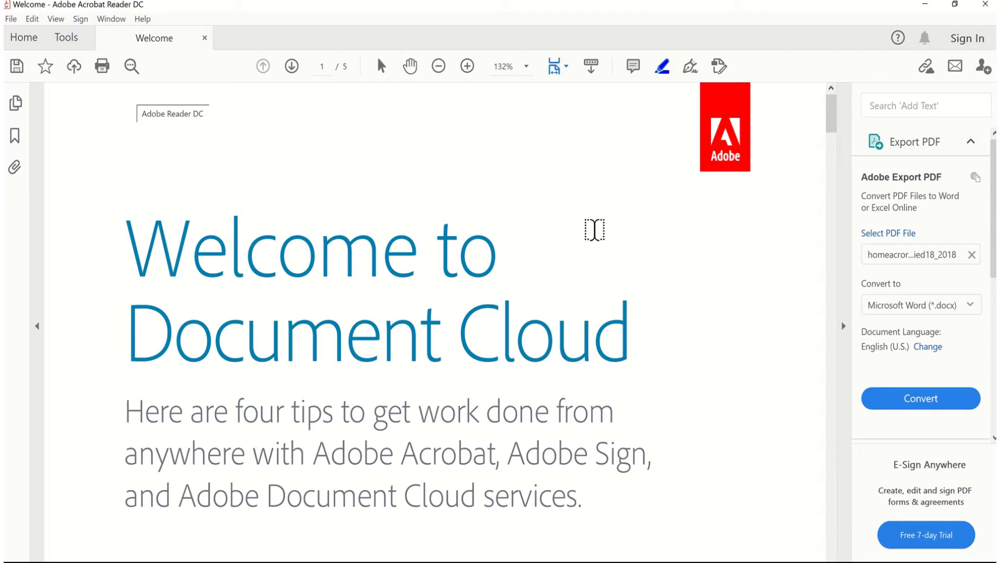
- Open Fill & Sign and add the text "hello 123456" above the title on page 1
{"action": "left_click", "coordinate": [691, 68]}
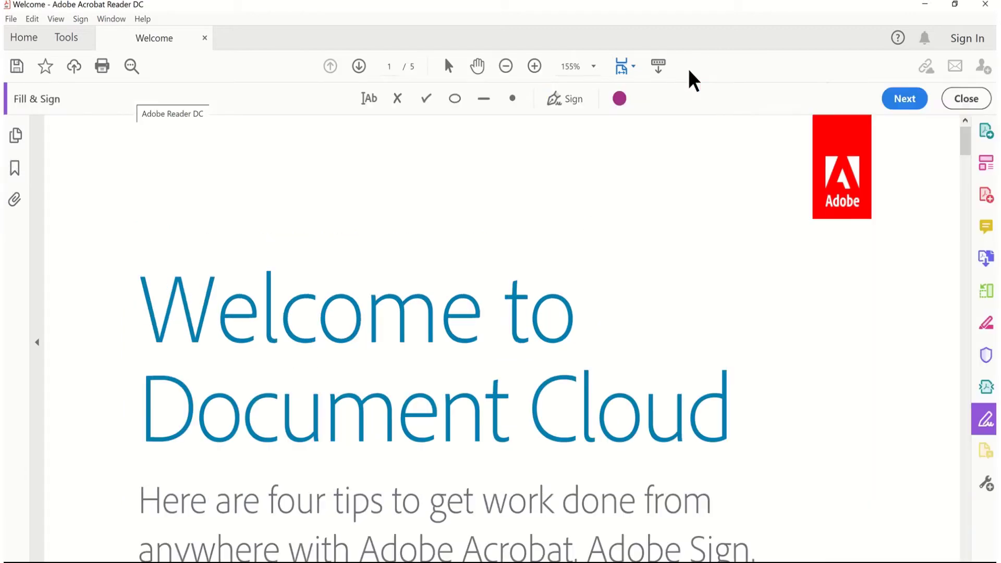
{"action": "left_click", "coordinate": [369, 100]}
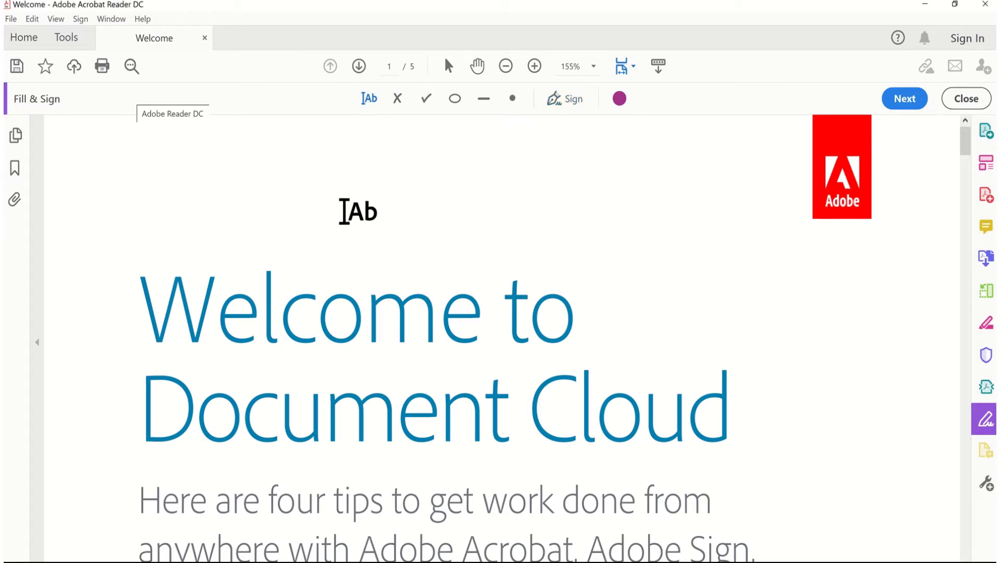
{"action": "left_click", "coordinate": [344, 211]}
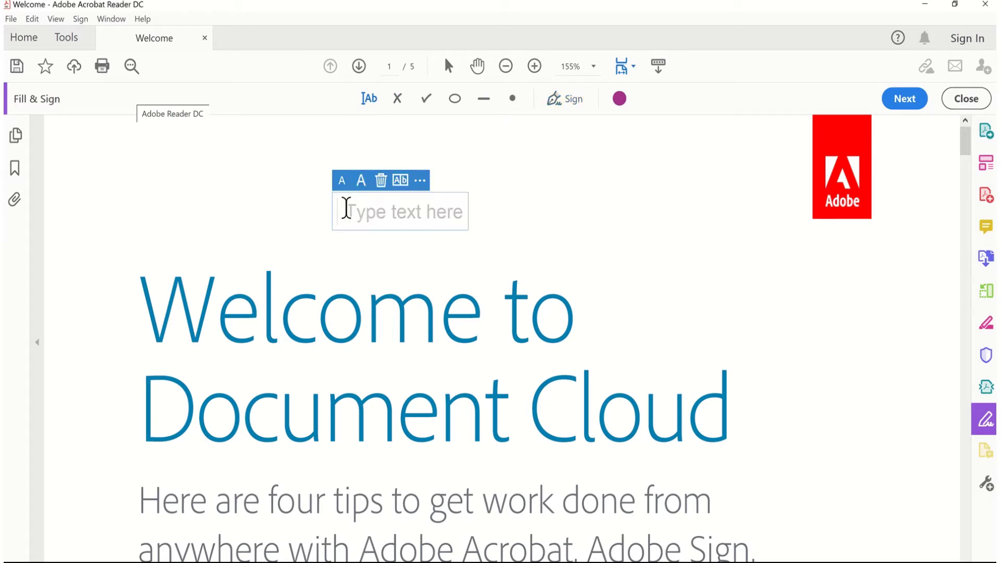
{"action": "type", "text": "hello"}
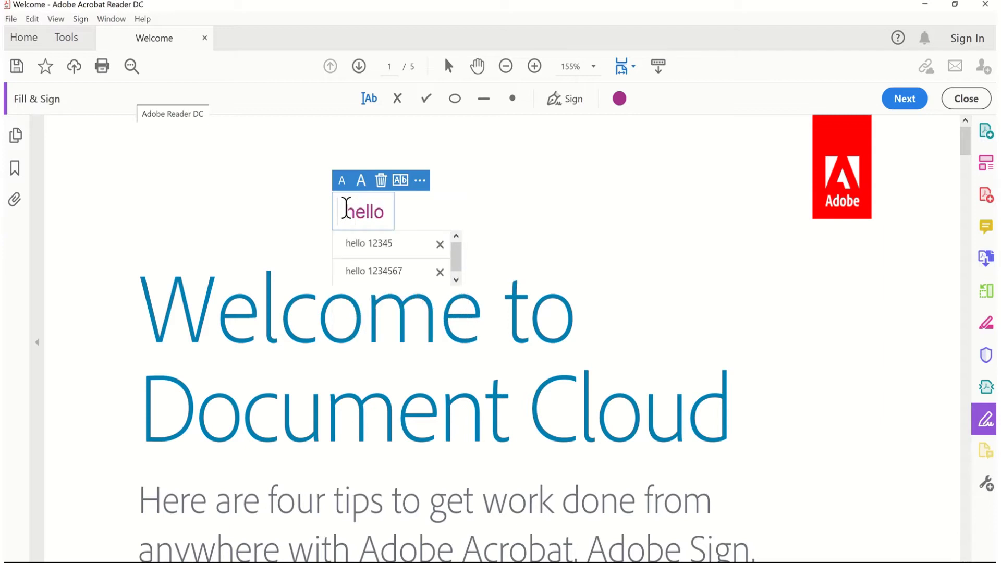
{"action": "type", "text": " 123456"}
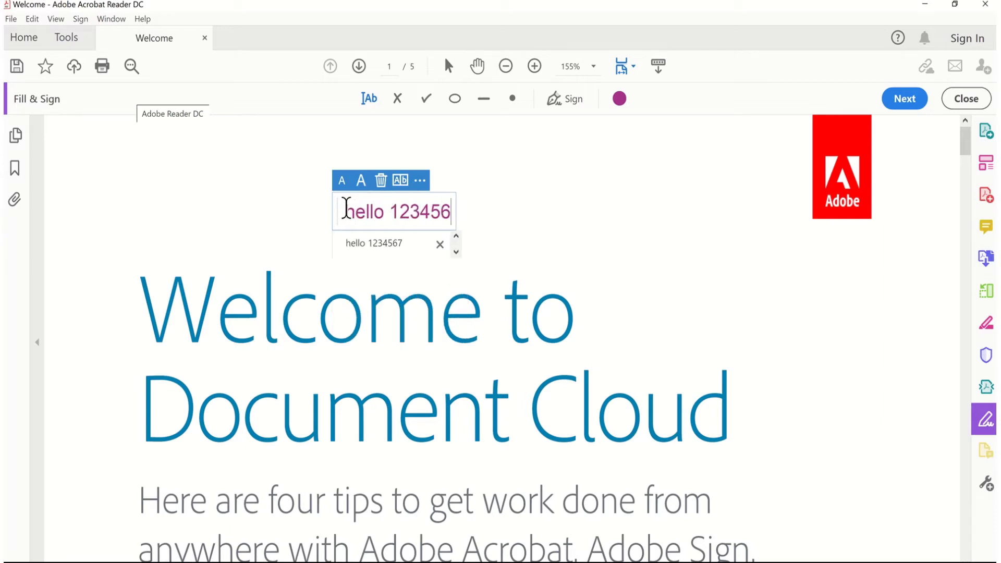
{"action": "key", "text": "Escape"}
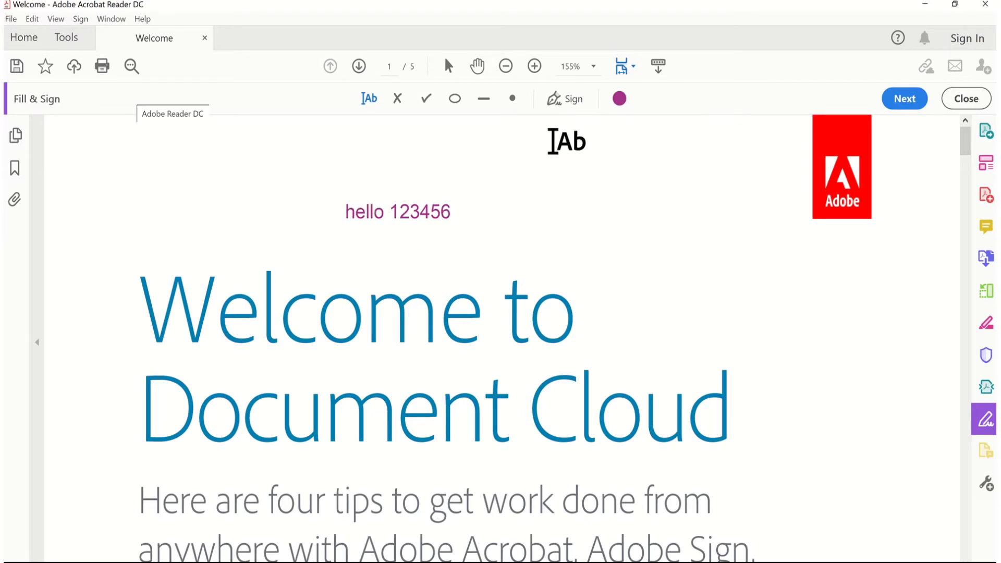
- Set the Fill & Sign color to light blue and add the text "hello" beside the Adobe logo
{"action": "left_click", "coordinate": [620, 99]}
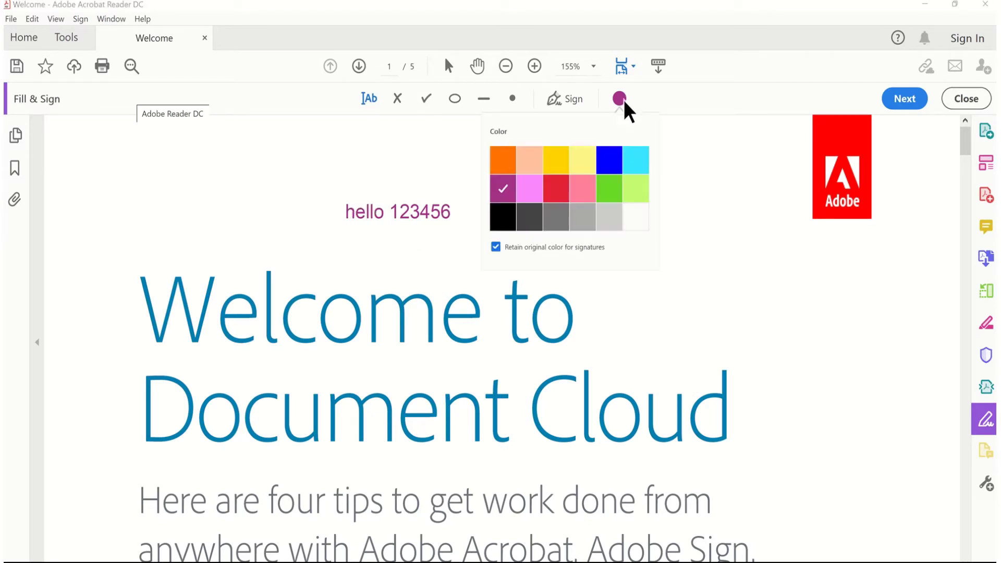
{"action": "left_click", "coordinate": [635, 163]}
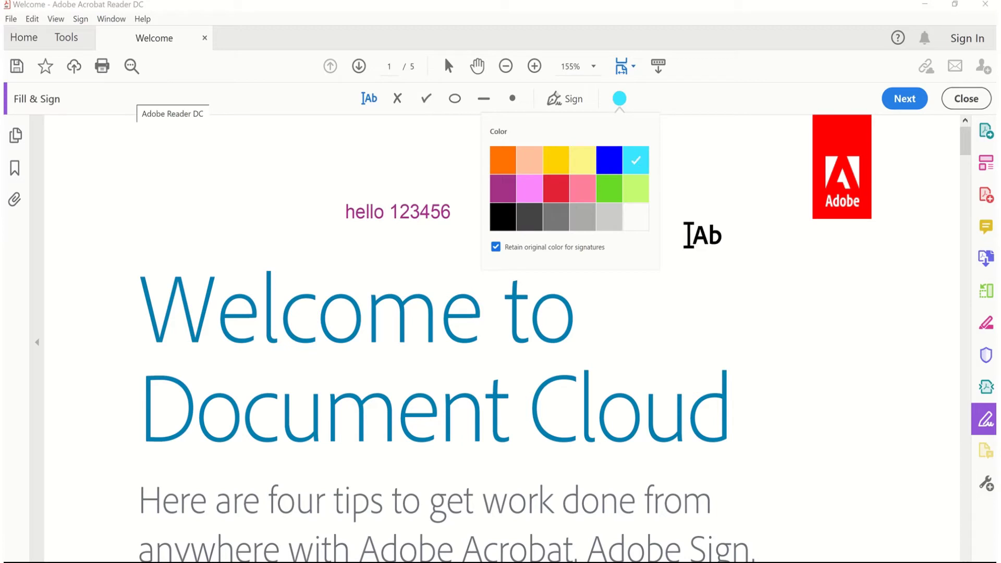
{"action": "left_click", "coordinate": [688, 234]}
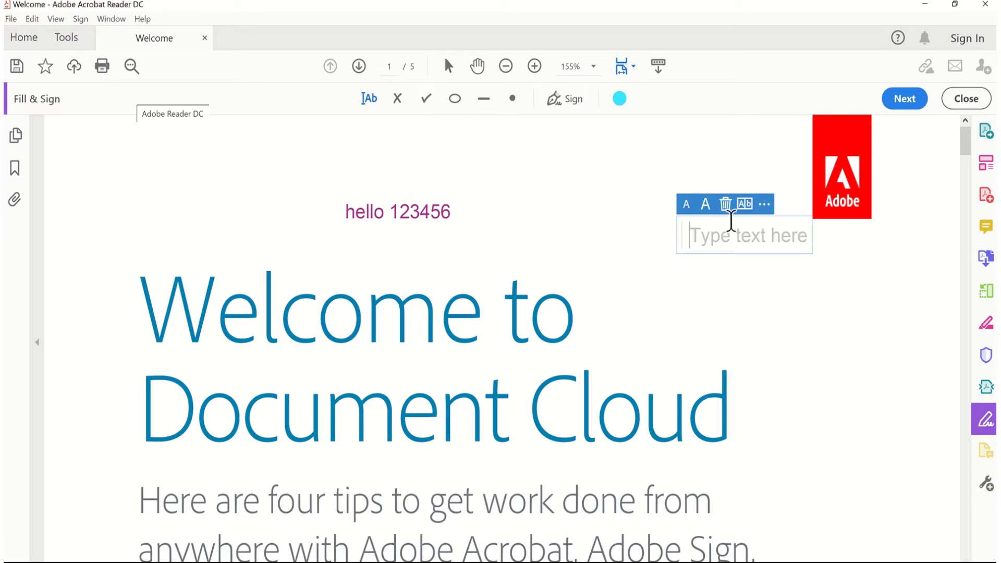
{"action": "type", "text": "hello"}
{"action": "left_click", "coordinate": [715, 174]}
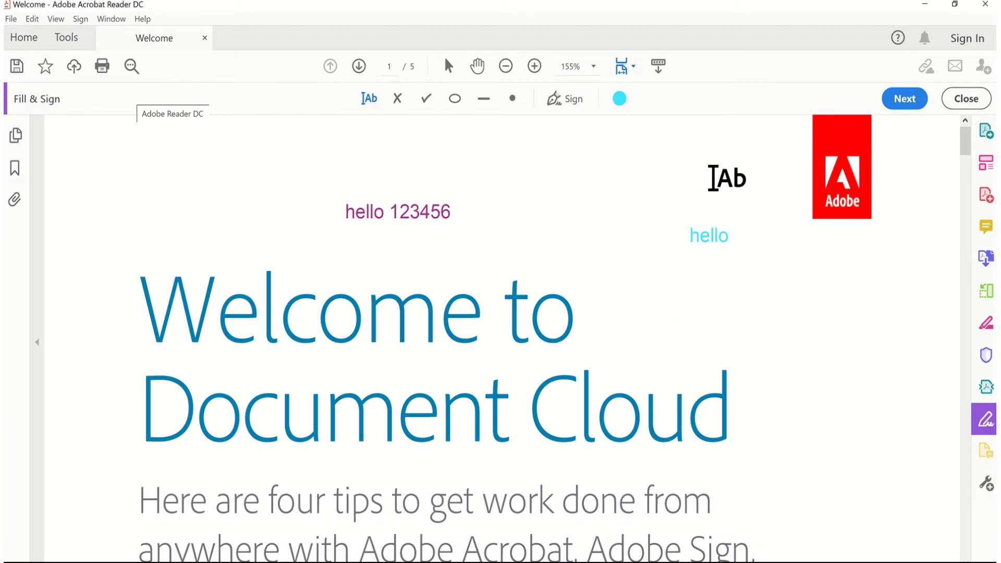
- Place a cross mark before "Welcome to" and a check mark before "Document Cloud" in the title
{"action": "left_click", "coordinate": [398, 99]}
{"action": "left_click", "coordinate": [107, 310]}
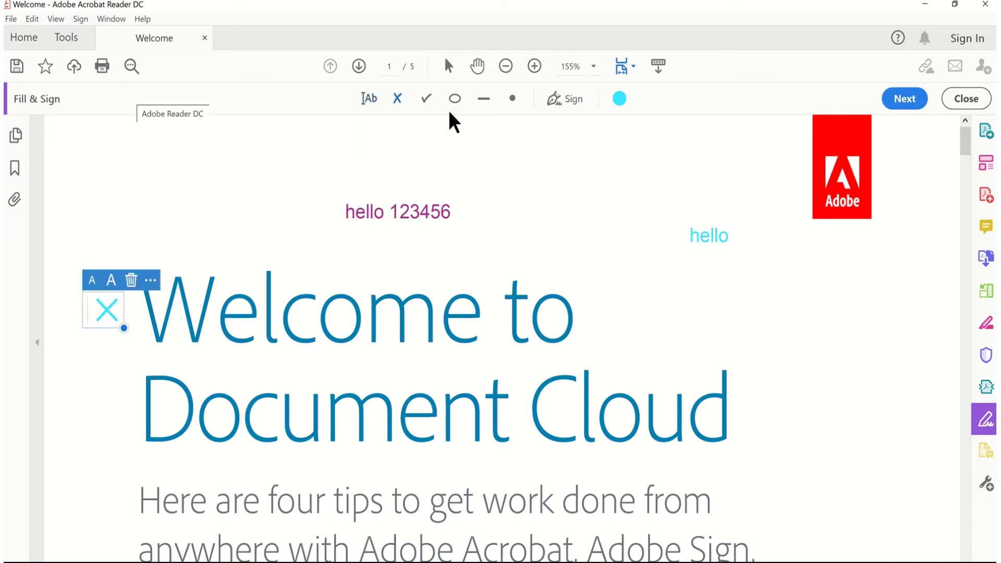
{"action": "left_click", "coordinate": [427, 99]}
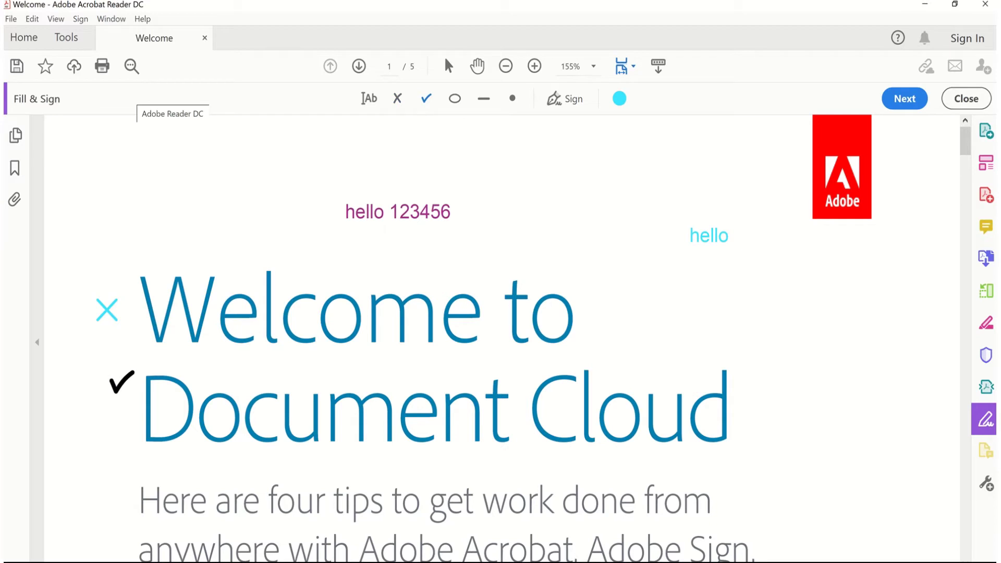
{"action": "left_click", "coordinate": [119, 385]}
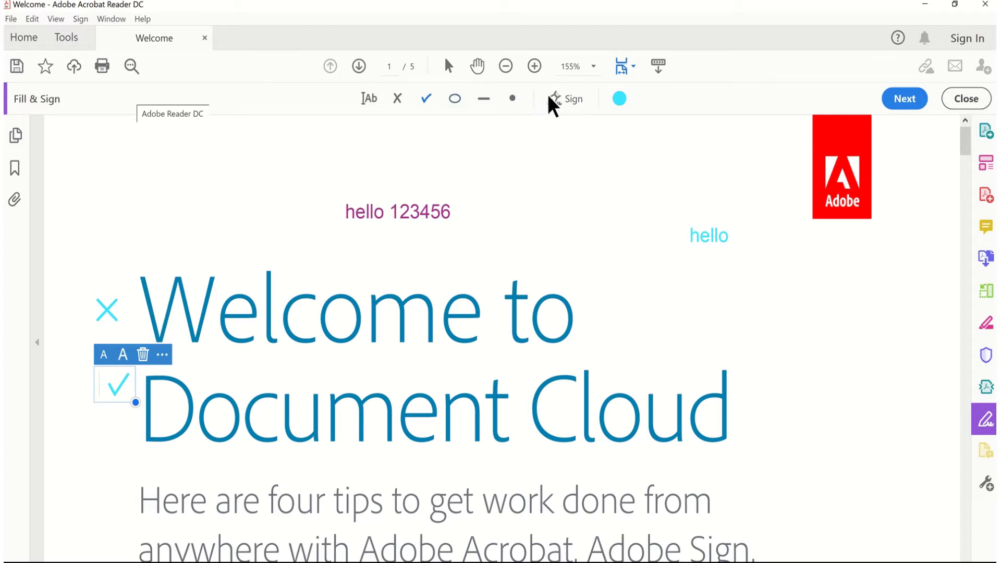
- Start adding a signature in Fill & Sign, check the typed, drawn and image options, and sketch a freehand signature
{"action": "left_click", "coordinate": [560, 106]}
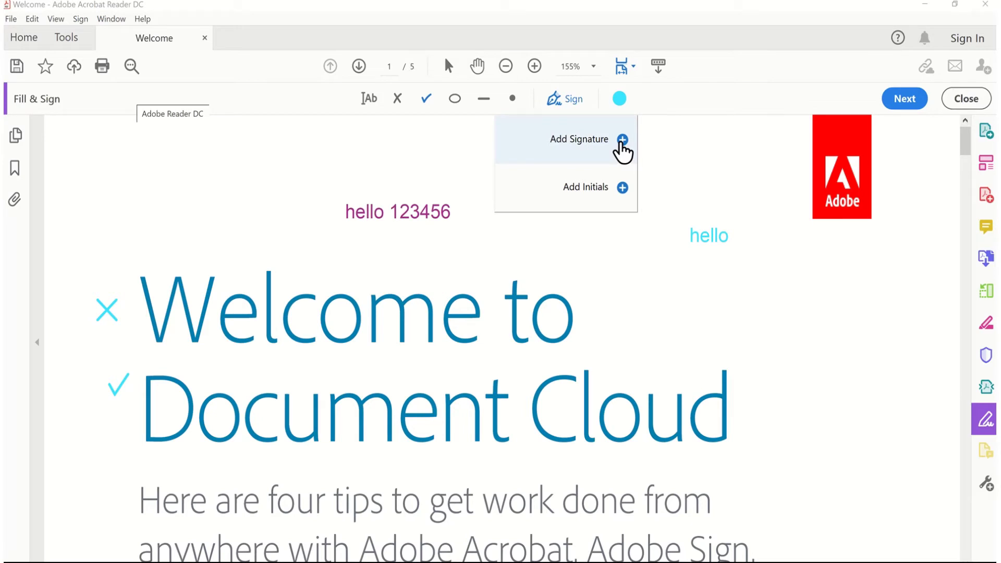
{"action": "left_click", "coordinate": [622, 147]}
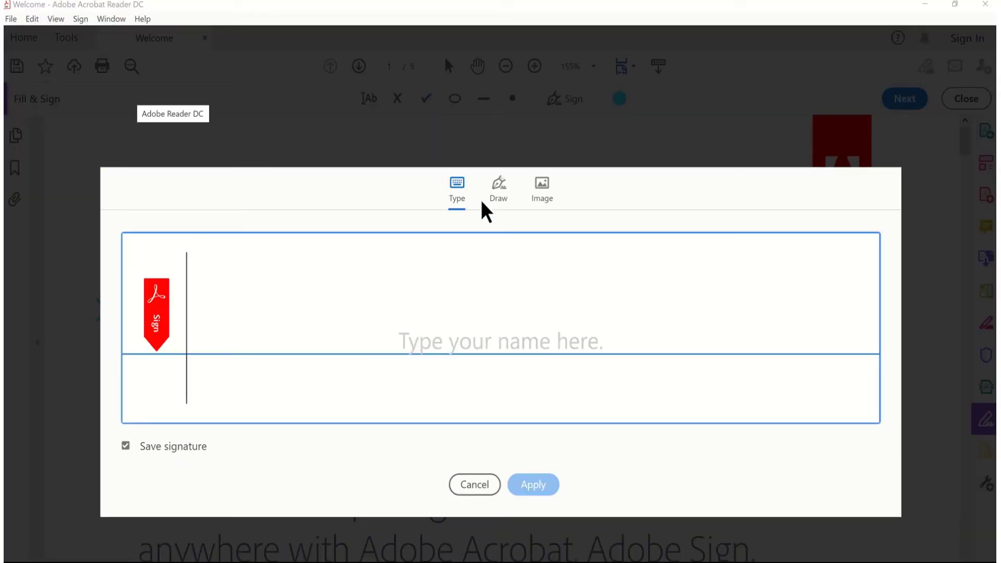
{"action": "left_click", "coordinate": [501, 198]}
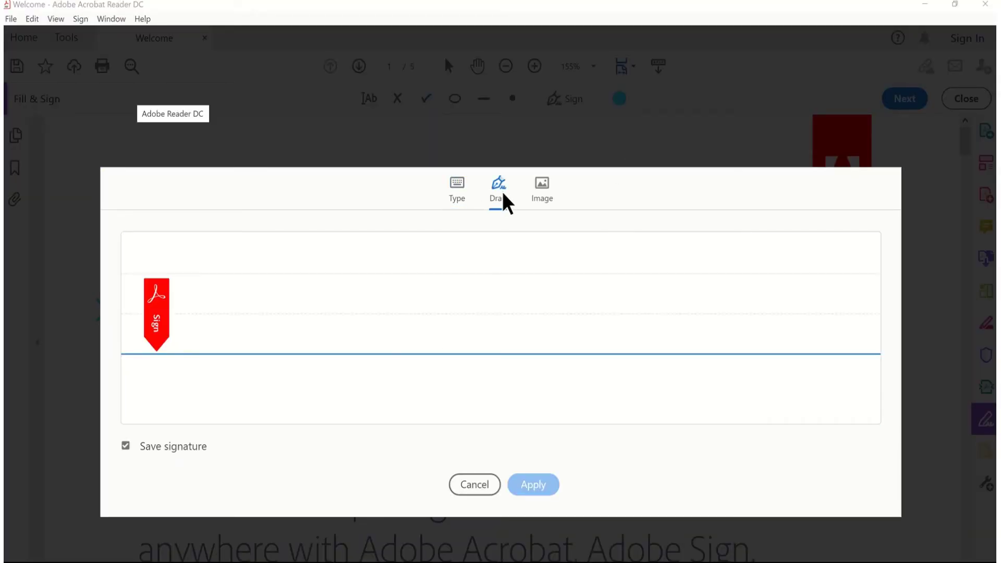
{"action": "left_click", "coordinate": [543, 196]}
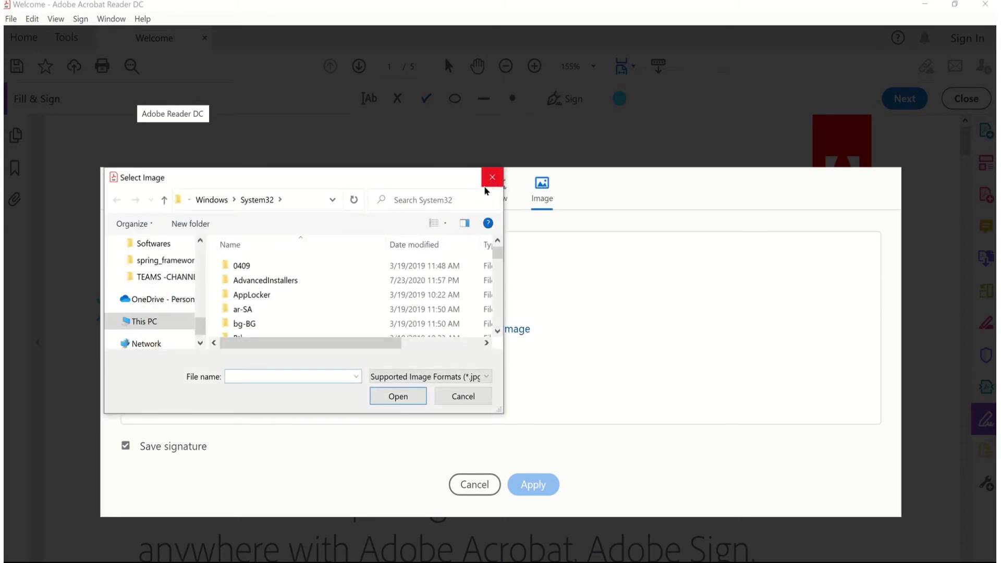
{"action": "left_click", "coordinate": [491, 173]}
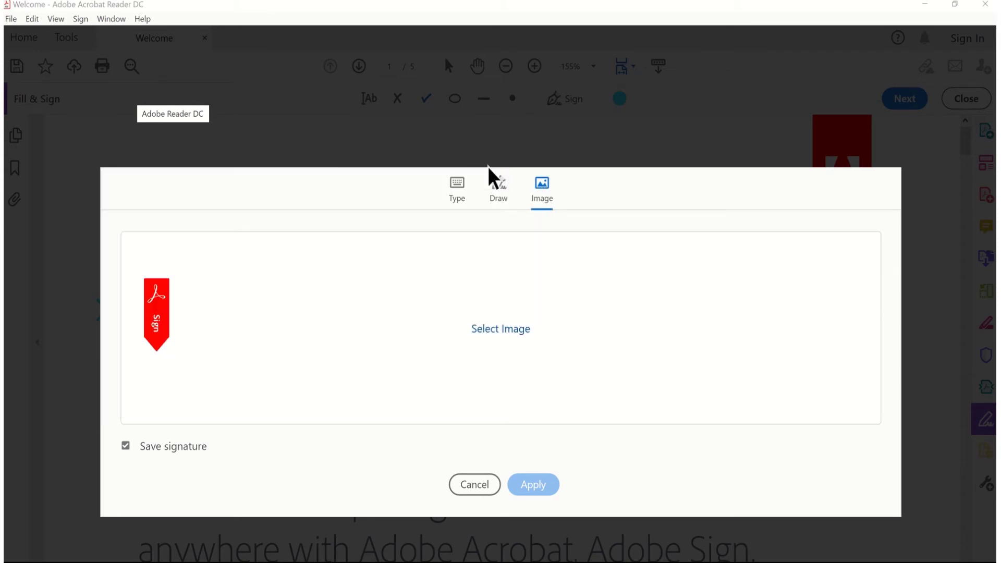
{"action": "left_click", "coordinate": [456, 191]}
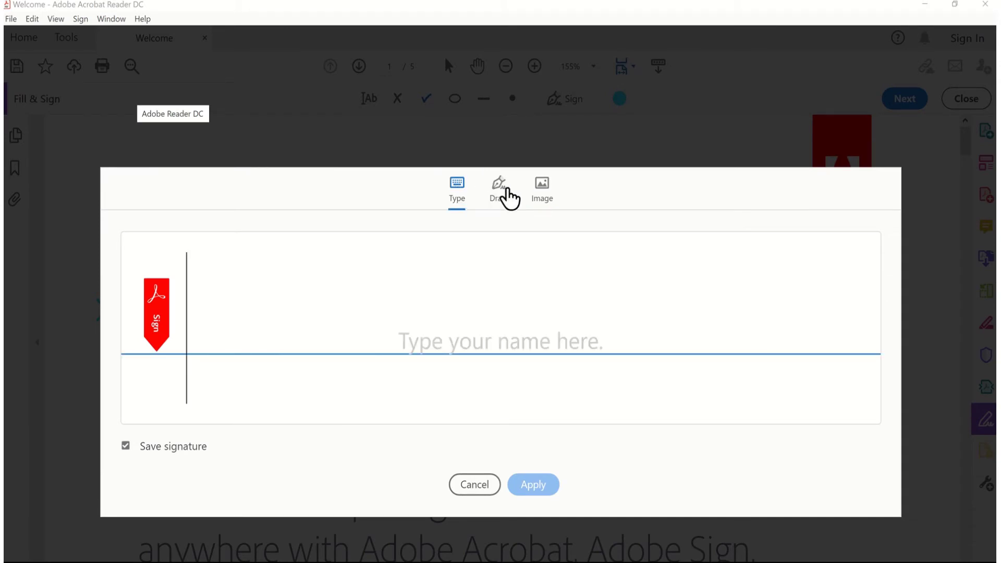
{"action": "left_click", "coordinate": [507, 190]}
{"action": "mouse_move", "coordinate": [401, 339]}
{"action": "left_mouse_down"}
{"action": "mouse_move", "coordinate": [429, 305]}
{"action": "mouse_move", "coordinate": [519, 284]}
{"action": "mouse_move", "coordinate": [434, 272]}
{"action": "mouse_move", "coordinate": [621, 264]}
{"action": "mouse_move", "coordinate": [677, 330]}
{"action": "left_mouse_up"}
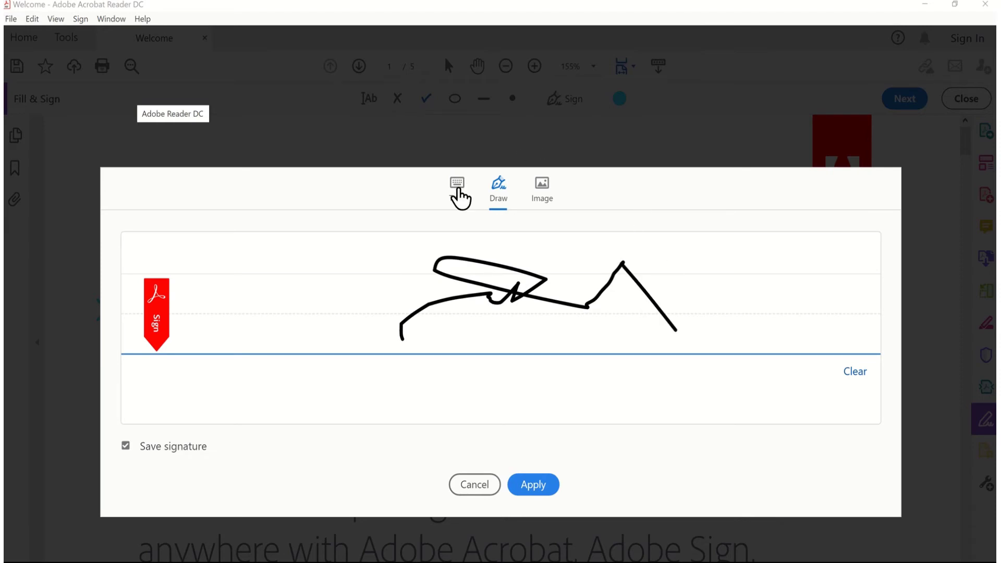
- Create a signature from the typed signer's name and place it beside the title on page 1
{"action": "left_click", "coordinate": [458, 194]}
{"action": "type", "text": "niti"}
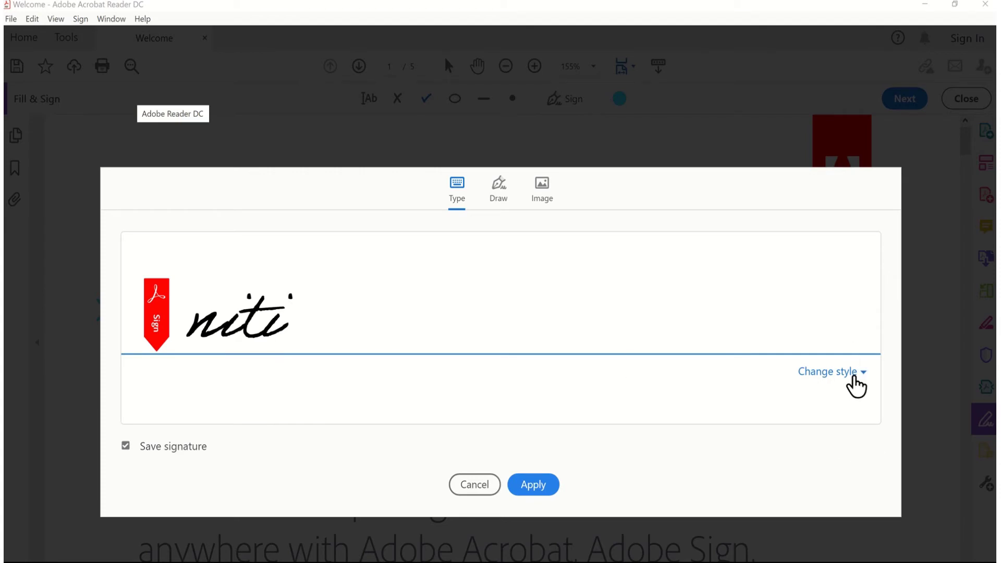
{"action": "left_click", "coordinate": [543, 485]}
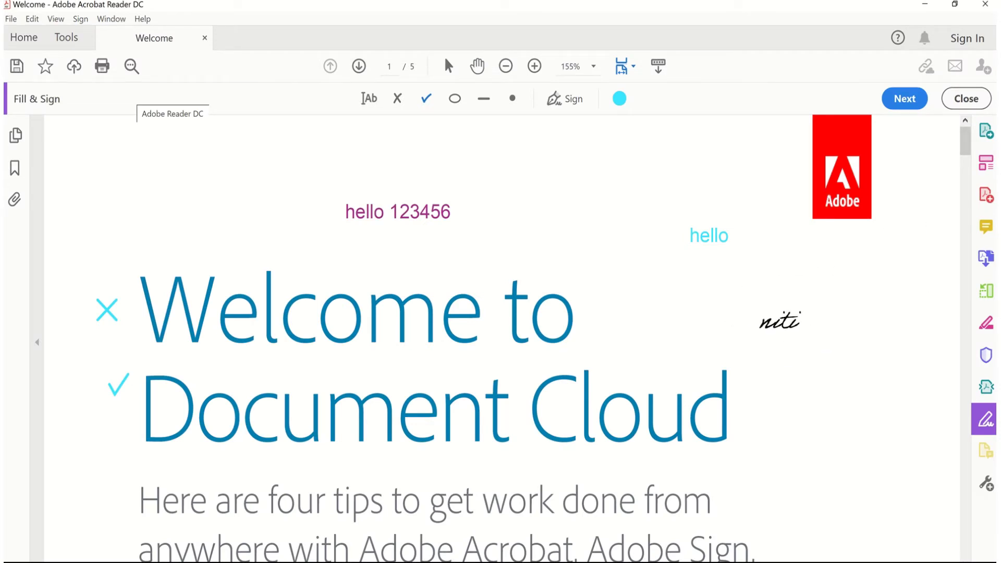
{"action": "left_click", "coordinate": [833, 346]}
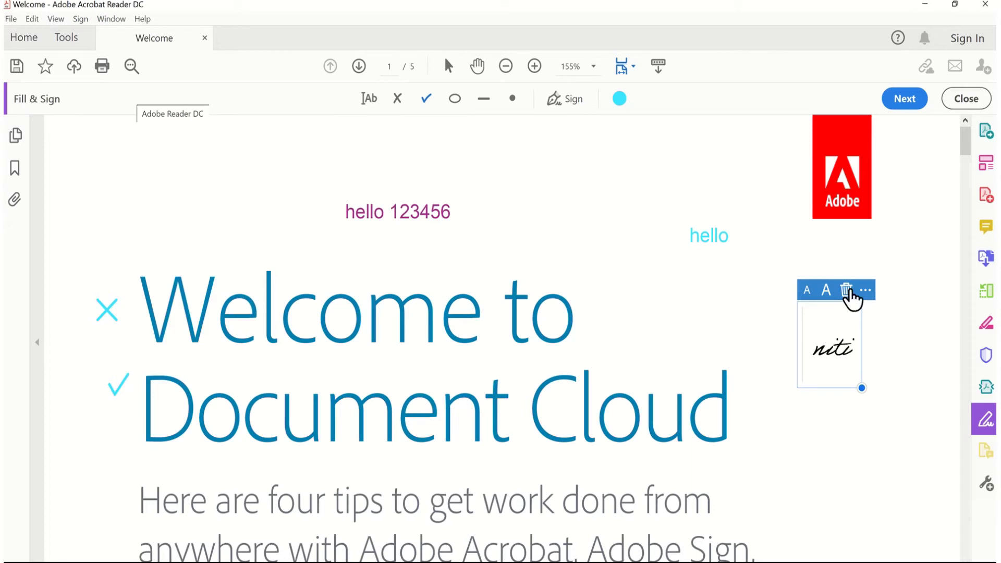
- Delete the placed signature, remove the saved signature, and close Fill & Sign
{"action": "left_click", "coordinate": [848, 291]}
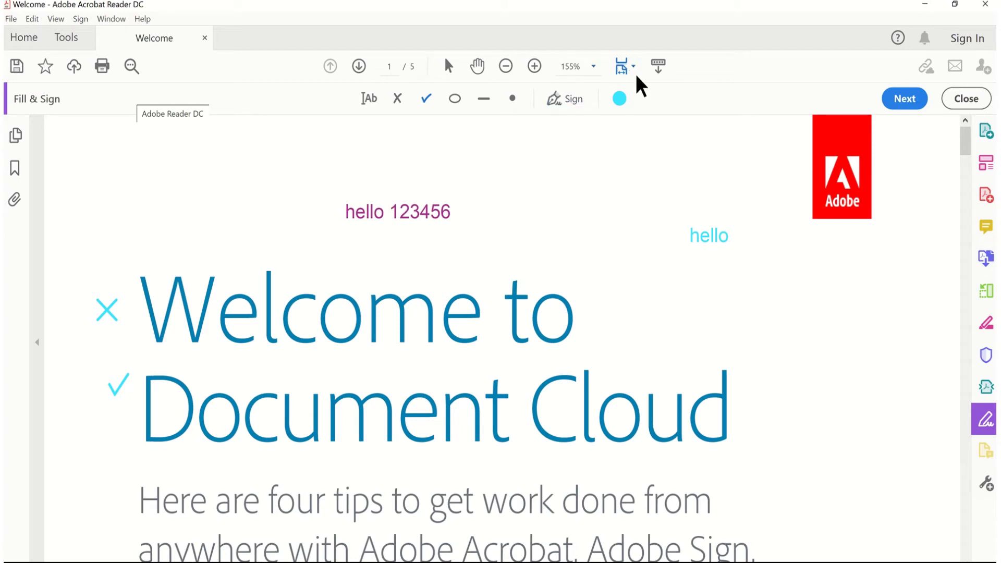
{"action": "left_click", "coordinate": [580, 102]}
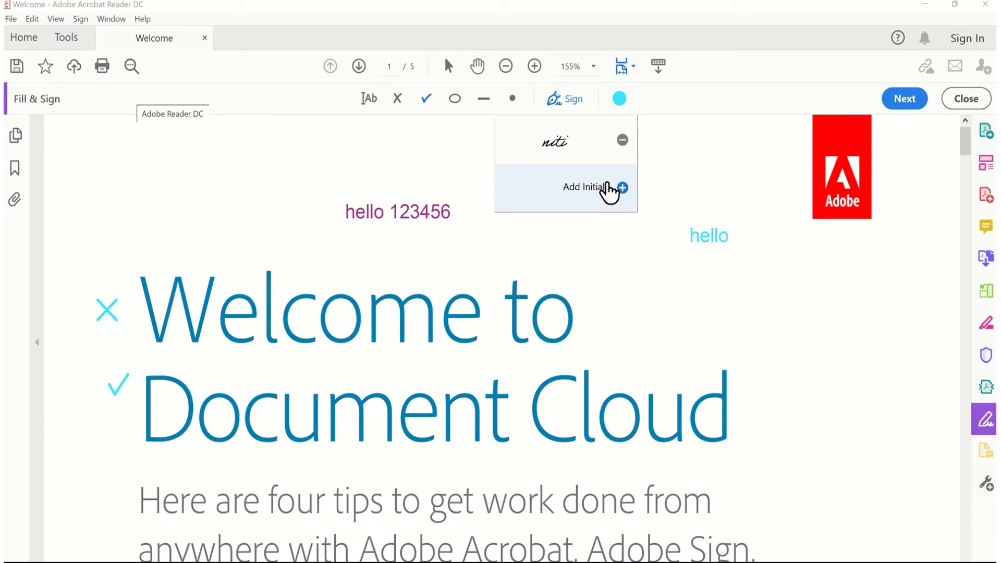
{"action": "left_click", "coordinate": [622, 142]}
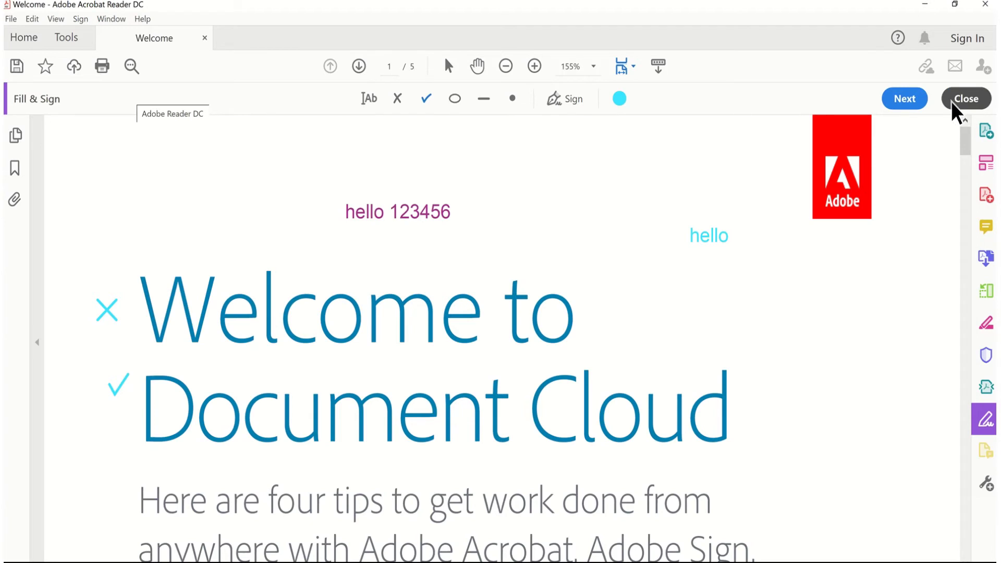
{"action": "left_click", "coordinate": [966, 98]}
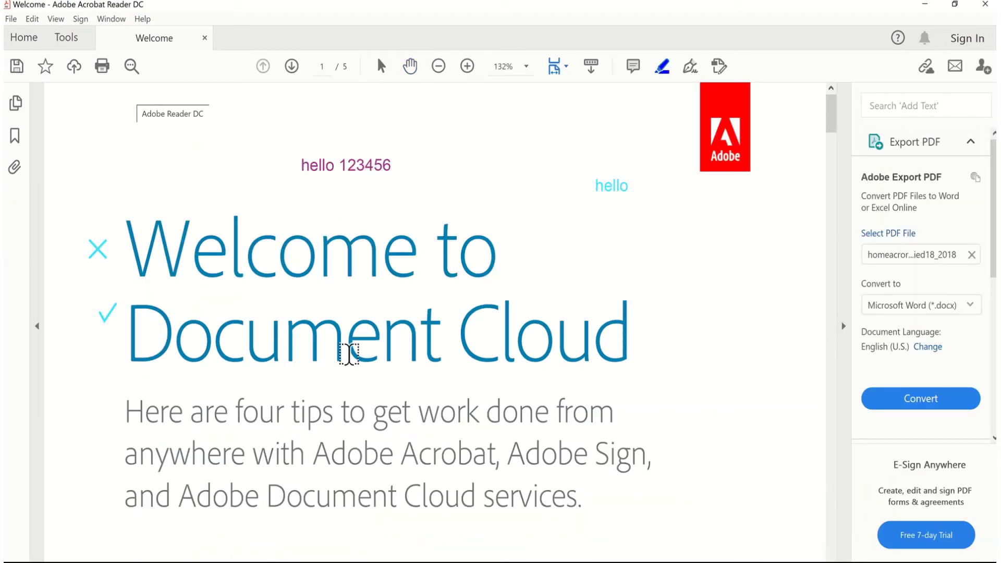
- Search the tools for "draw", check the Drawing Tools list and activate the Draw pencil
{"action": "left_click", "coordinate": [896, 108]}
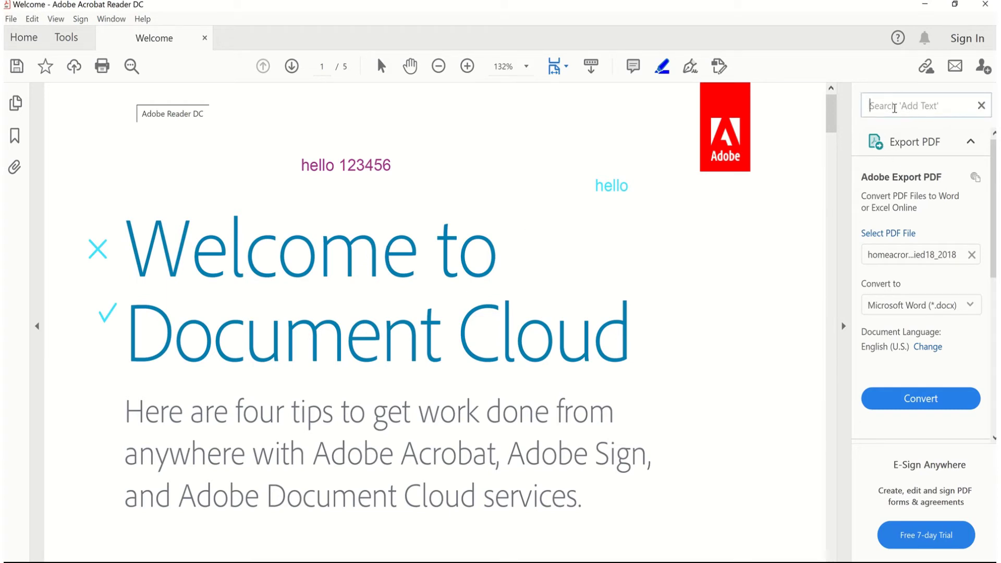
{"action": "type", "text": "draw"}
{"action": "left_click", "coordinate": [947, 141]}
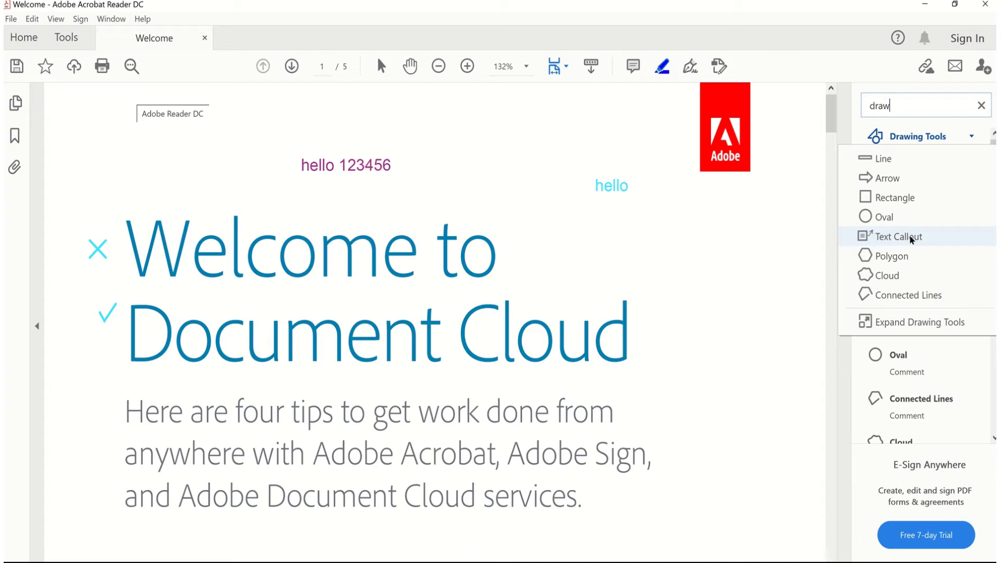
{"action": "left_click", "coordinate": [715, 284]}
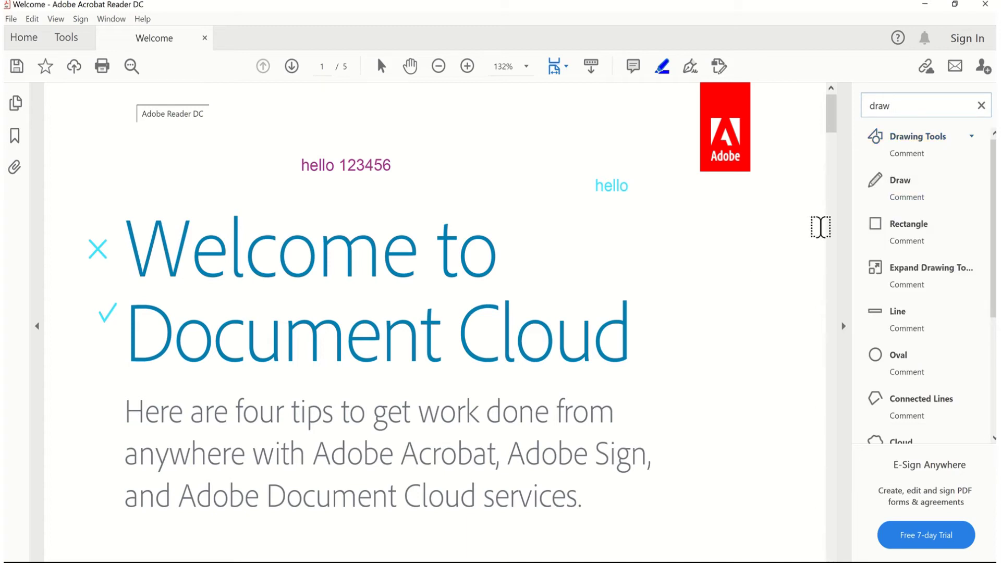
{"action": "left_click", "coordinate": [910, 191]}
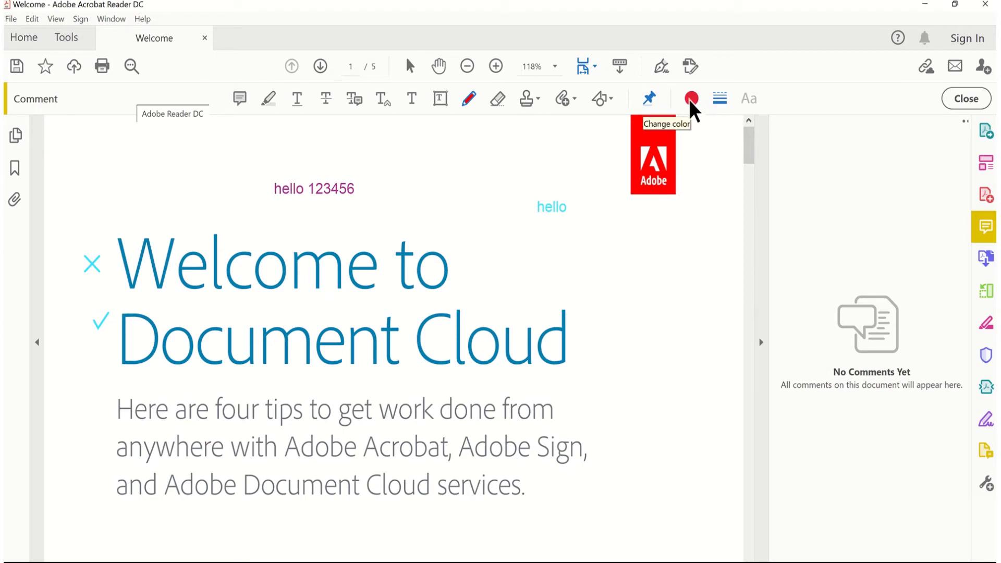
- Reduce the pencil's line thickness and draw red freehand strokes beside and across the title and intro text
{"action": "left_click", "coordinate": [721, 100]}
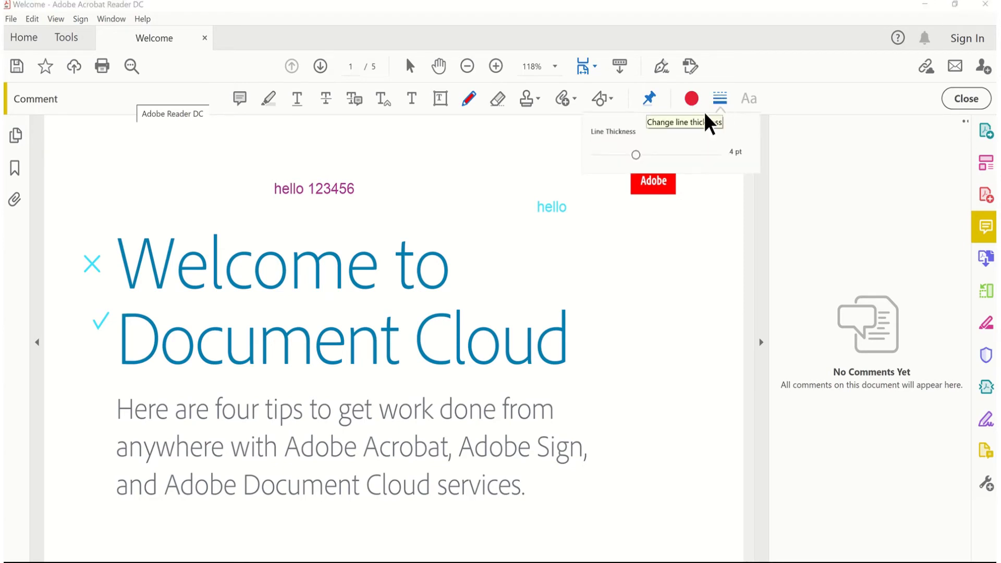
{"action": "left_click_drag", "start_coordinate": [635, 154], "coordinate": [626, 153]}
{"action": "left_click_drag", "start_coordinate": [643, 268], "coordinate": [645, 266]}
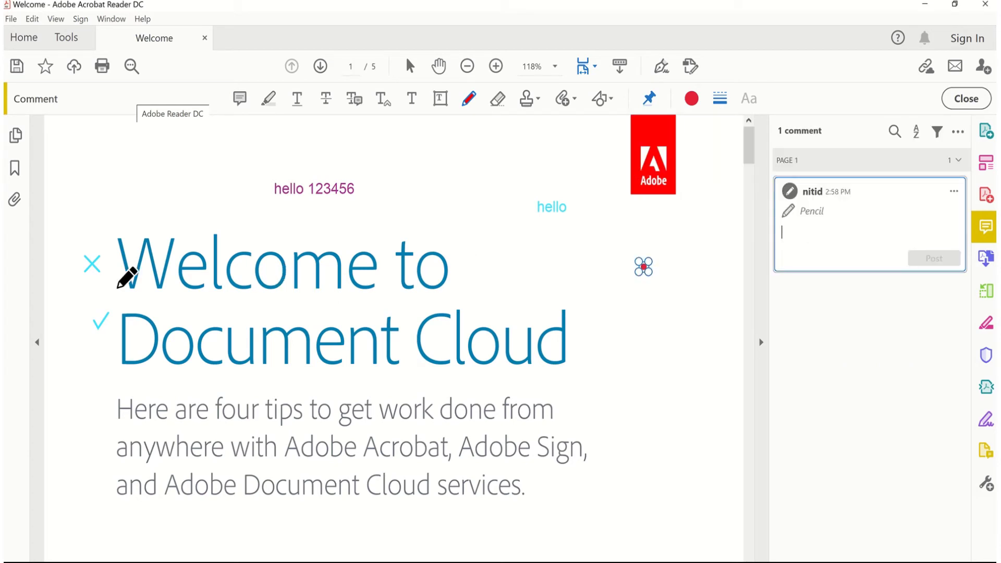
{"action": "left_click_drag", "start_coordinate": [128, 375], "coordinate": [192, 367]}
{"action": "left_click_drag", "start_coordinate": [277, 394], "coordinate": [567, 455]}
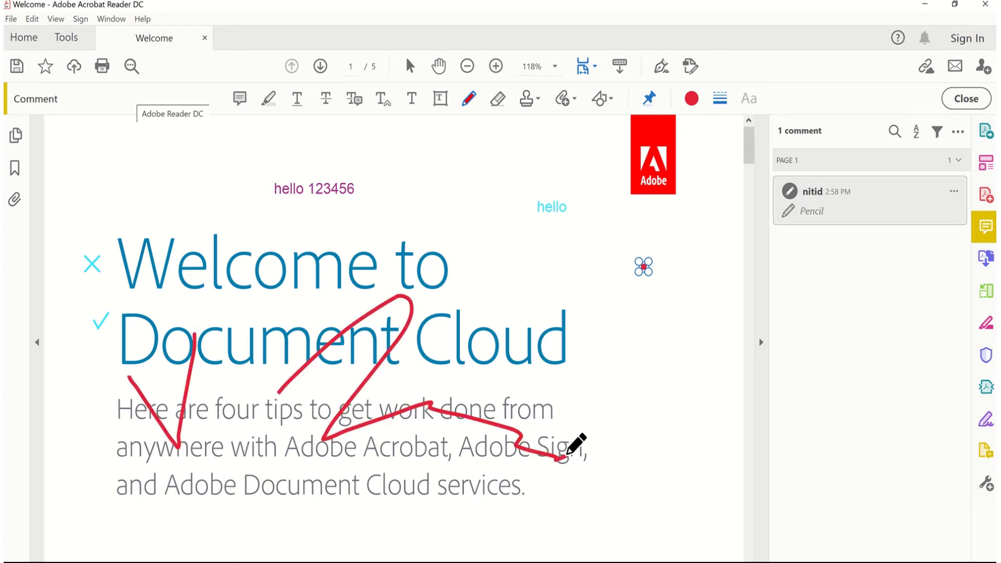
- Undo the red pencil strokes over the title and intro text
{"action": "key", "text": "ctrl+z"}
{"action": "key", "text": "ctrl+z"}
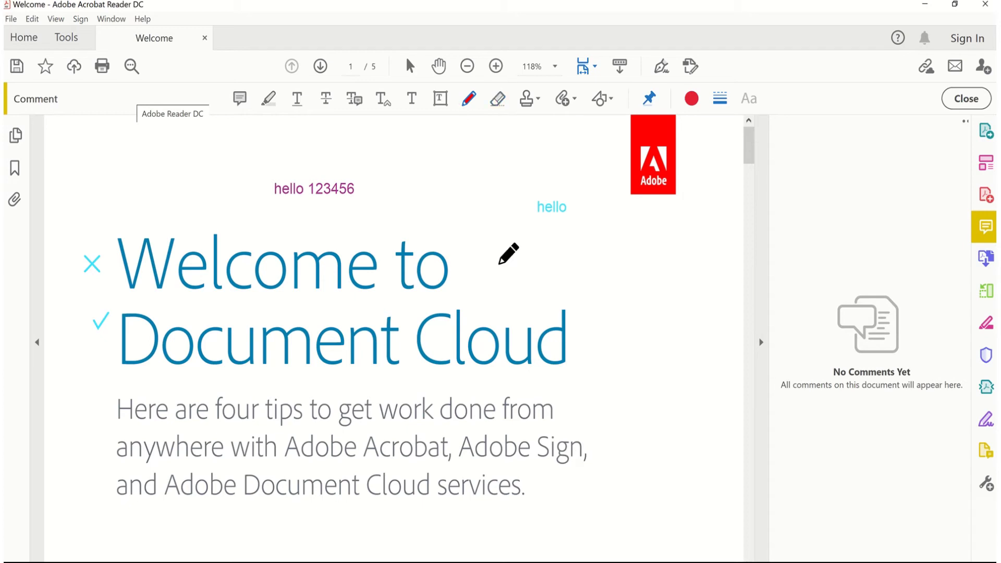
{"action": "mouse_move", "coordinate": [500, 263]}
{"action": "left_mouse_down"}
{"action": "mouse_move", "coordinate": [502, 273]}
{"action": "mouse_move", "coordinate": [522, 230]}
{"action": "mouse_move", "coordinate": [506, 260]}
{"action": "left_mouse_up"}
- Add a text box comment reading "hello" beside the title on page 1
{"action": "left_click", "coordinate": [498, 100]}
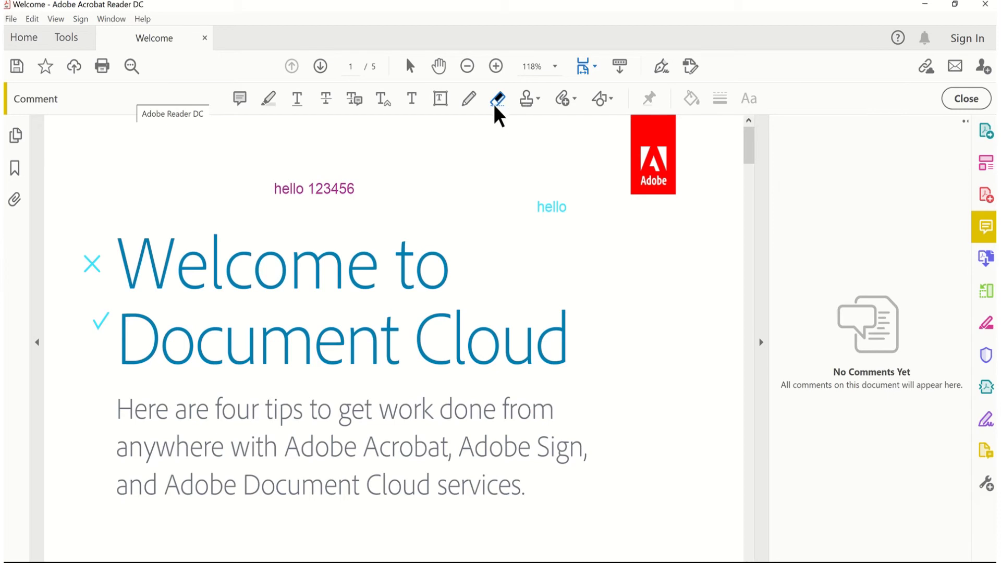
{"action": "left_click", "coordinate": [443, 100]}
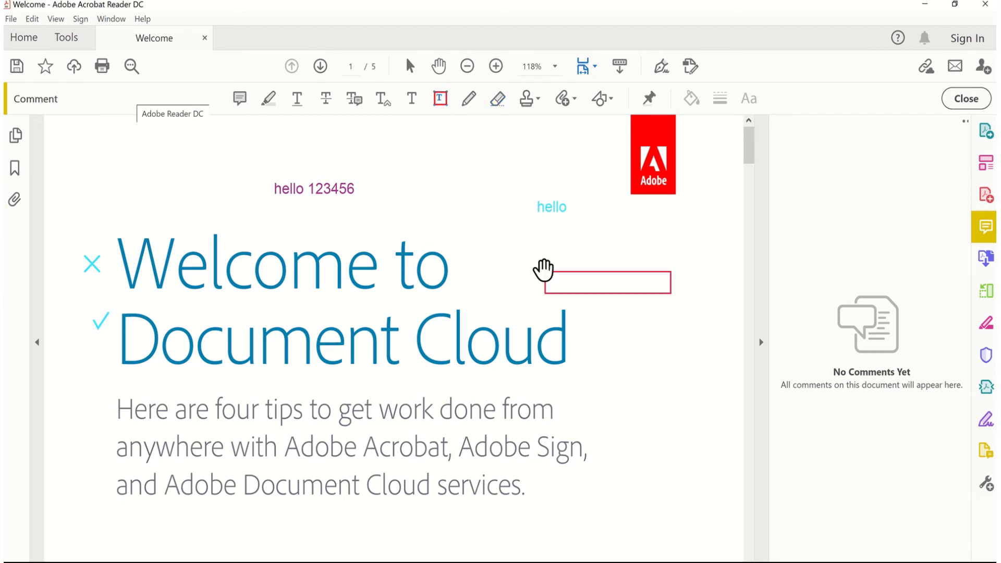
{"action": "left_click", "coordinate": [544, 270]}
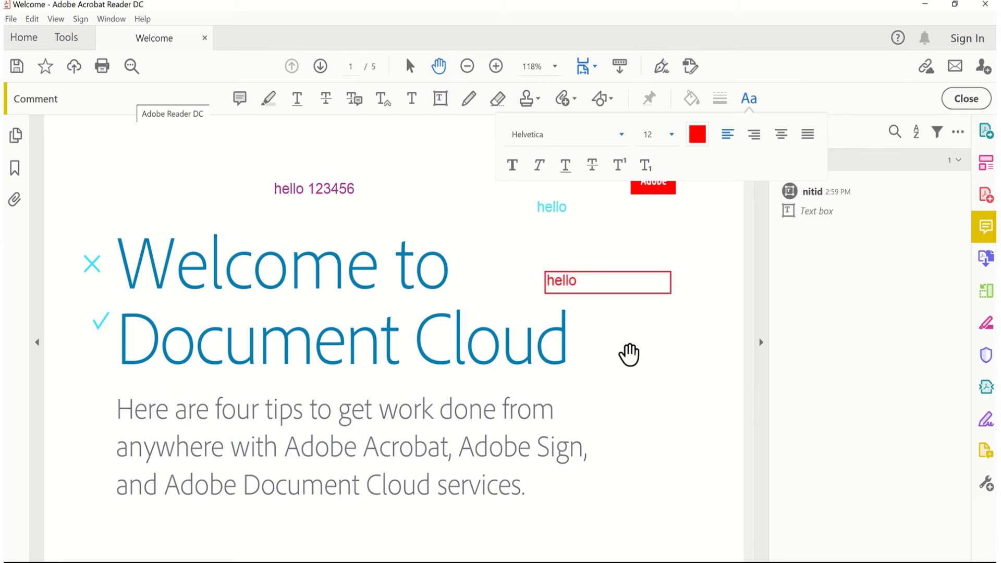
{"action": "left_click", "coordinate": [645, 387]}
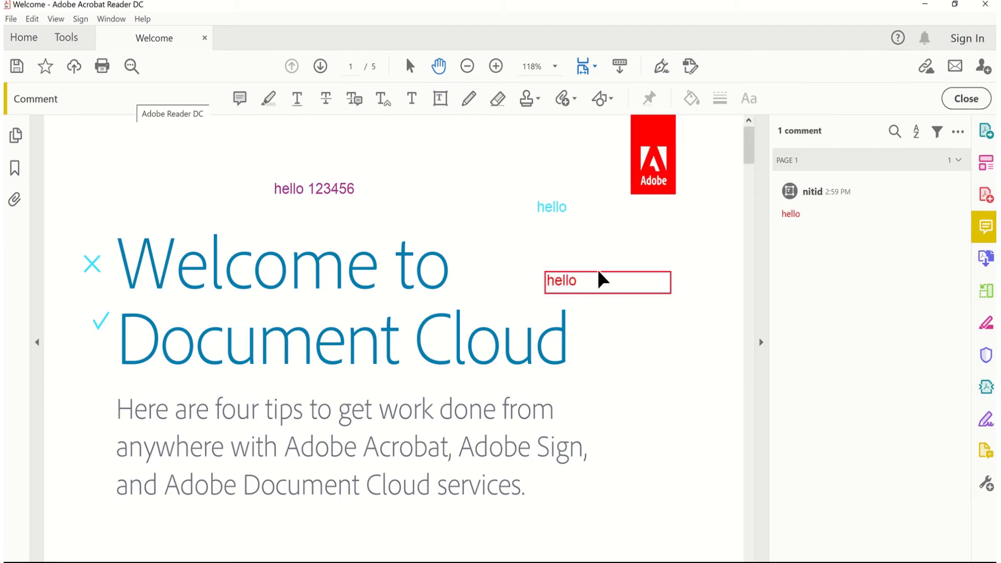
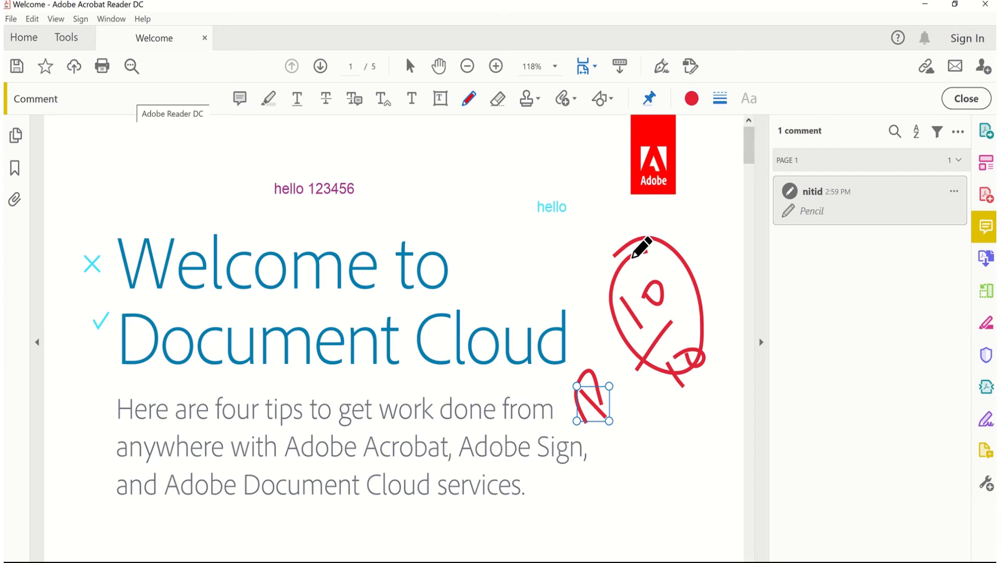
- Undo all the red pencil marks beside the title and intro text, and close the Comment tools
{"action": "key", "text": "ctrl+z"}
{"action": "key", "text": "ctrl+z"}
{"action": "key", "text": "ctrl+z"}
{"action": "key", "text": "ctrl+z"}
{"action": "key", "text": "ctrl+z"}
{"action": "key", "text": "ctrl+z"}
{"action": "key", "text": "ctrl+z"}
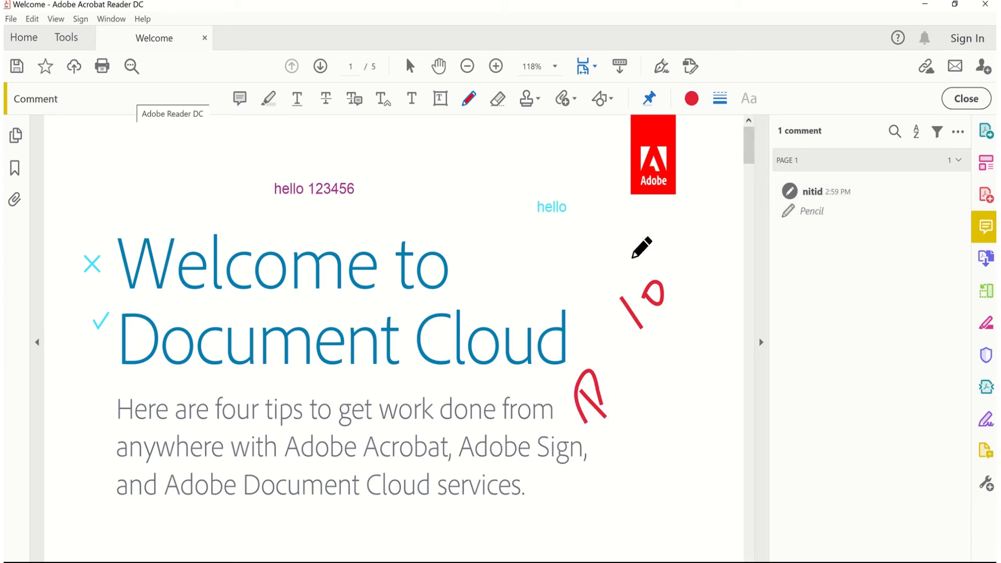
{"action": "key", "text": "ctrl+z"}
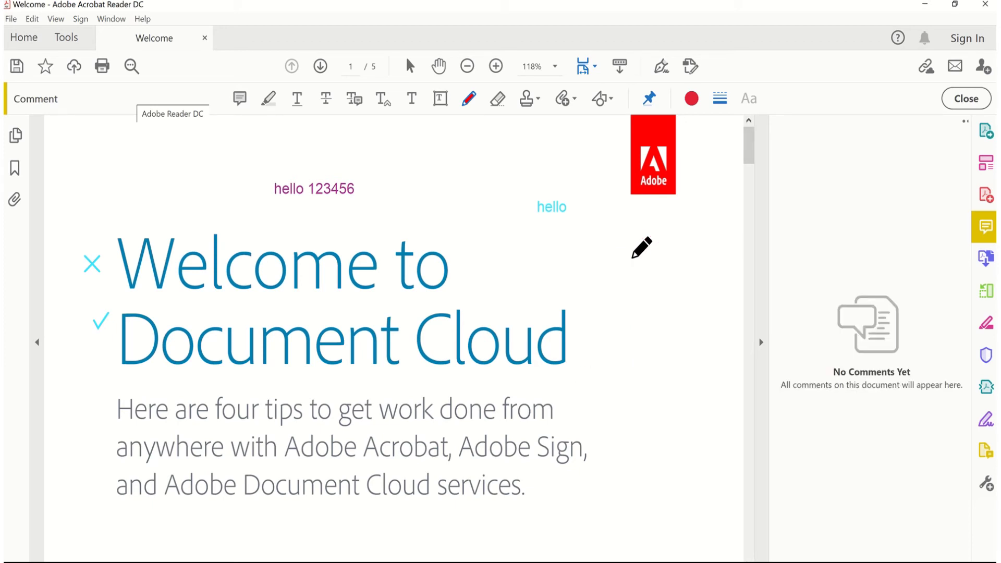
{"action": "left_click", "coordinate": [966, 102]}
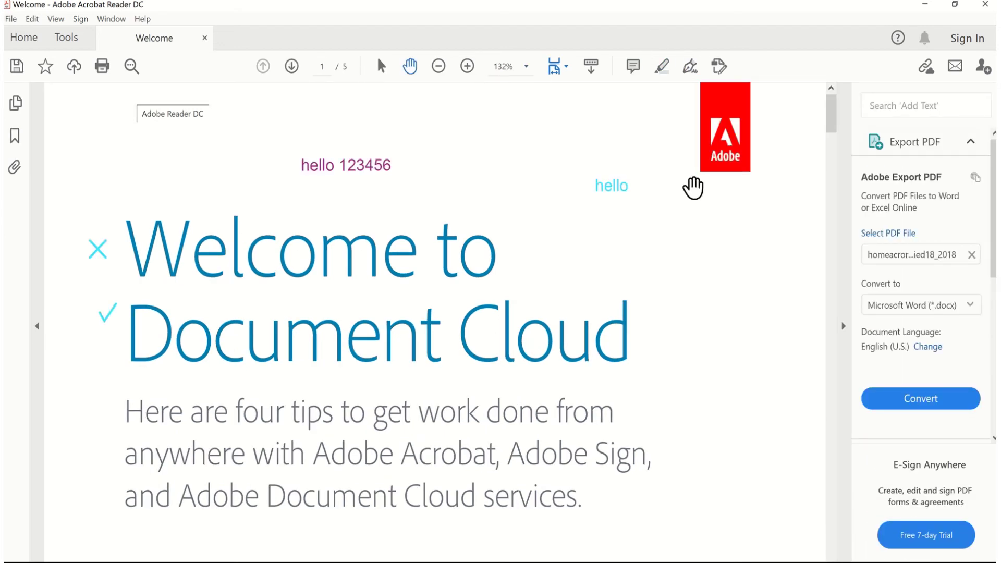
- Find the Oval tool by searching for "draw", and draw a tall red oval below the Adobe logo, collapsing the comments list
{"action": "left_click", "coordinate": [922, 104]}
{"action": "type", "text": "draw"}
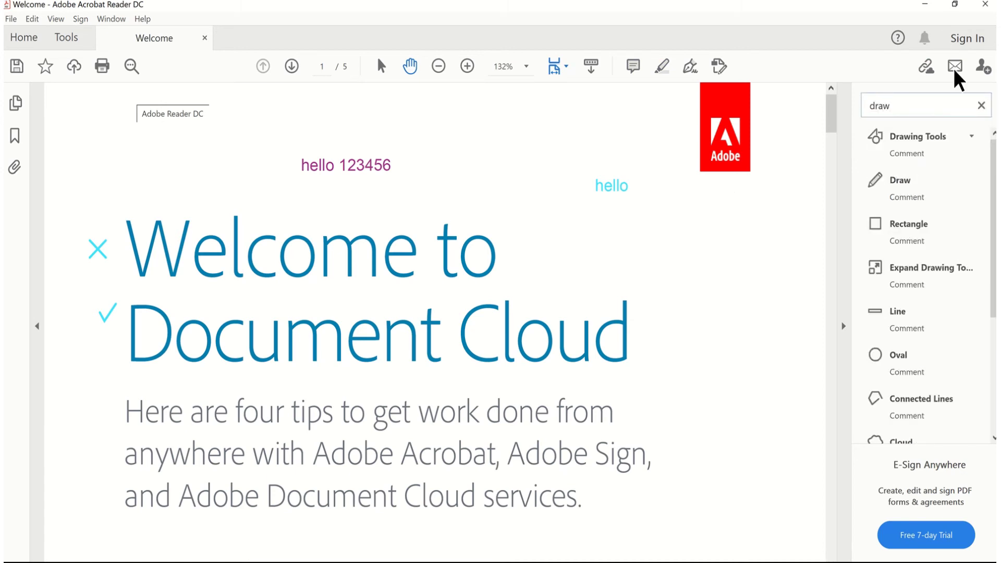
{"action": "left_click", "coordinate": [954, 139]}
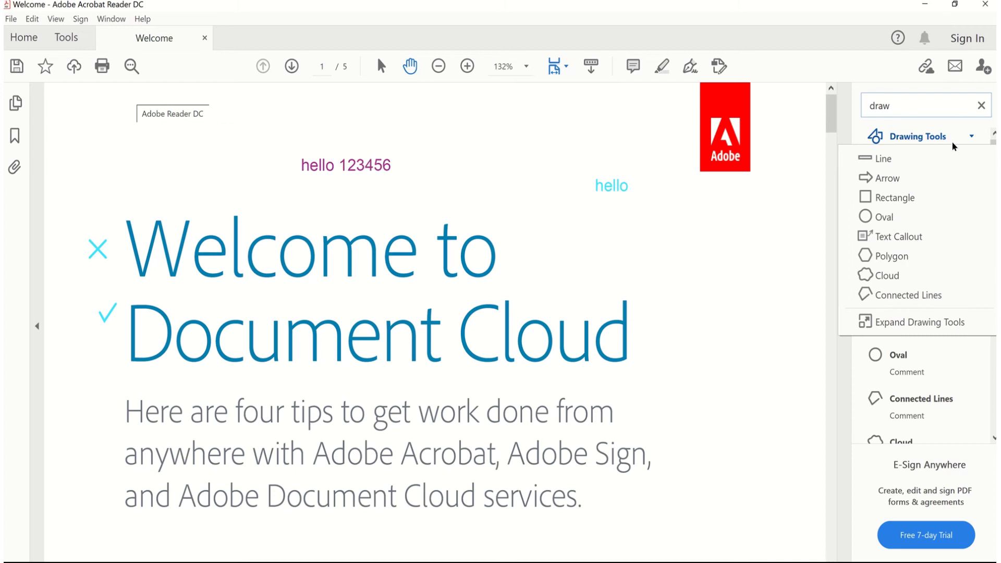
{"action": "left_click", "coordinate": [881, 214]}
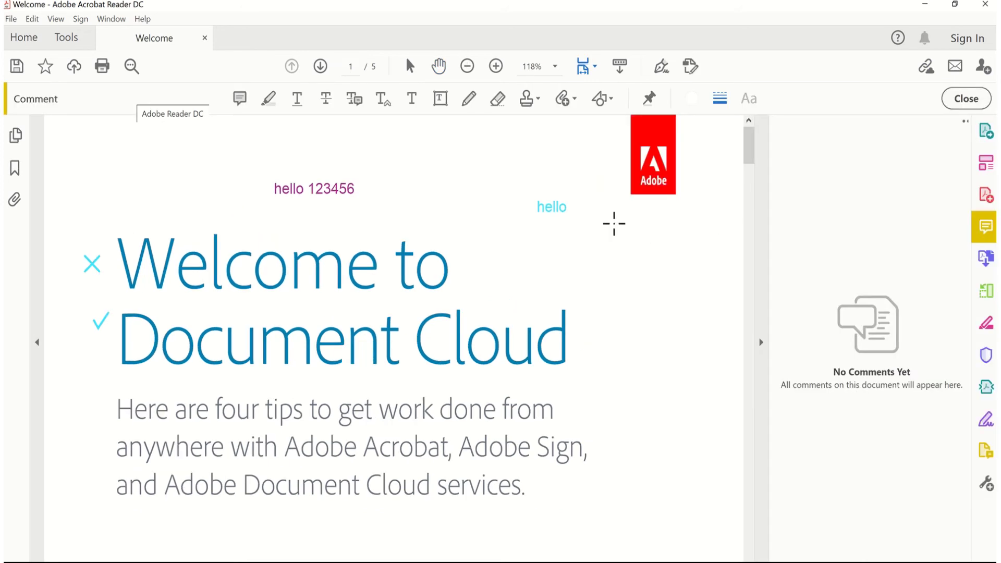
{"action": "mouse_move", "coordinate": [605, 234]}
{"action": "left_mouse_down"}
{"action": "mouse_move", "coordinate": [709, 436]}
{"action": "mouse_move", "coordinate": [723, 433]}
{"action": "left_mouse_up"}
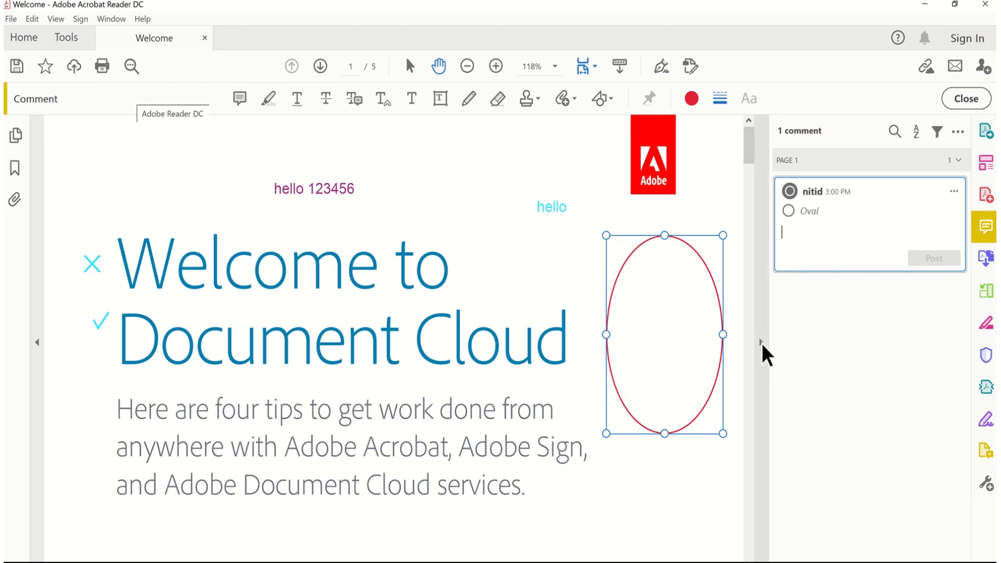
{"action": "left_click", "coordinate": [761, 342]}
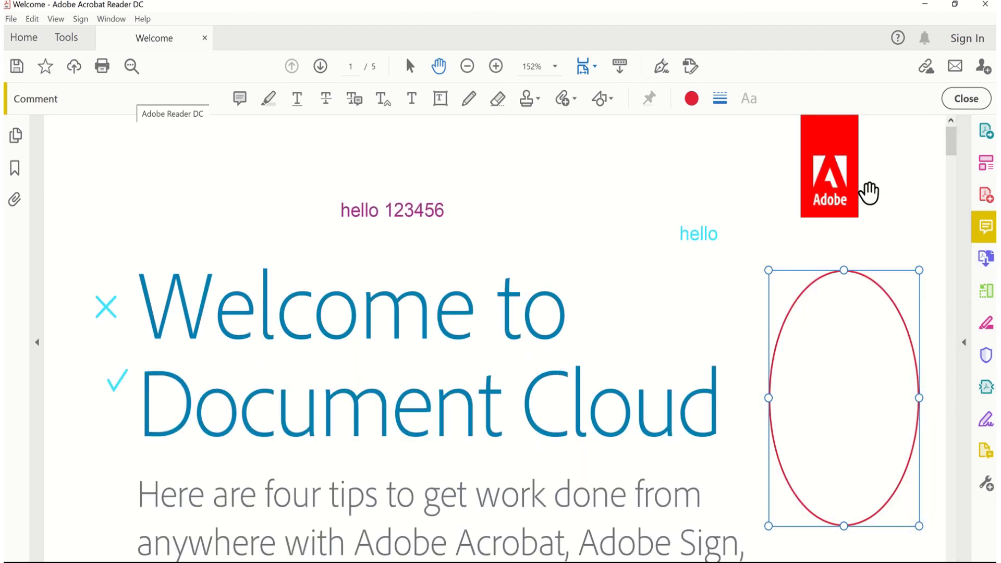
- Deselect the red oval, close the Comment tools and collapse the tools pane
{"action": "left_click", "coordinate": [901, 199]}
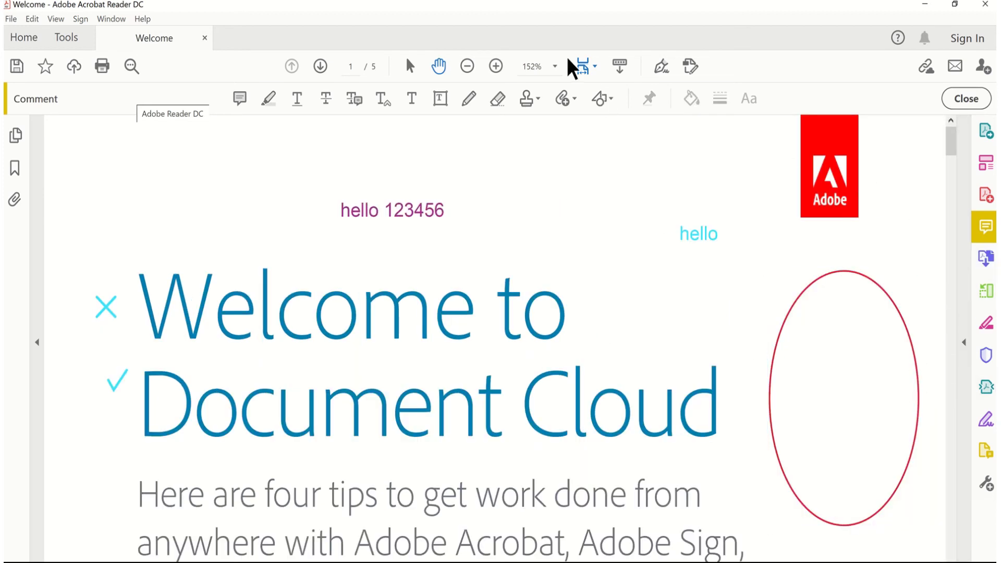
{"action": "left_click", "coordinate": [965, 99]}
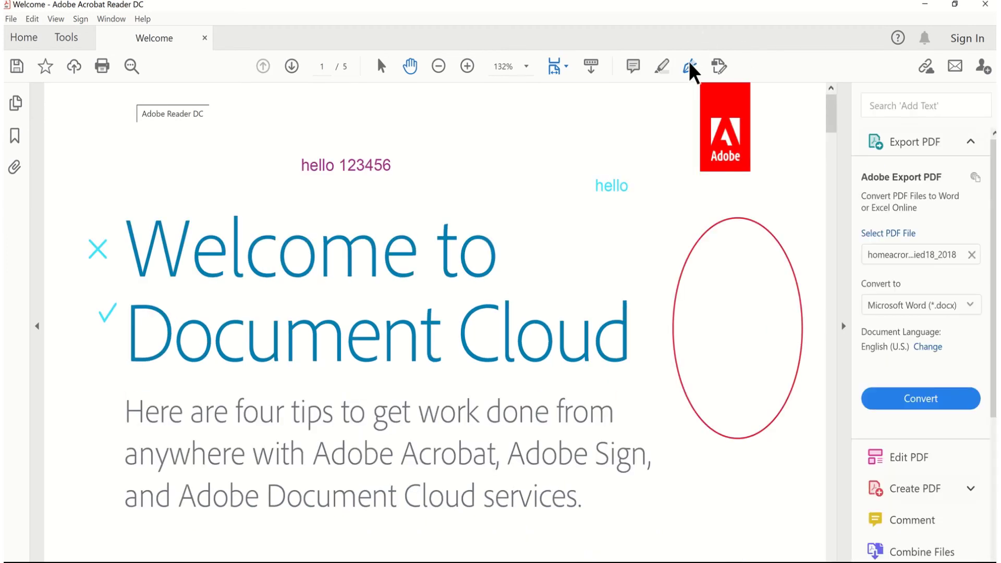
{"action": "left_click", "coordinate": [844, 327]}
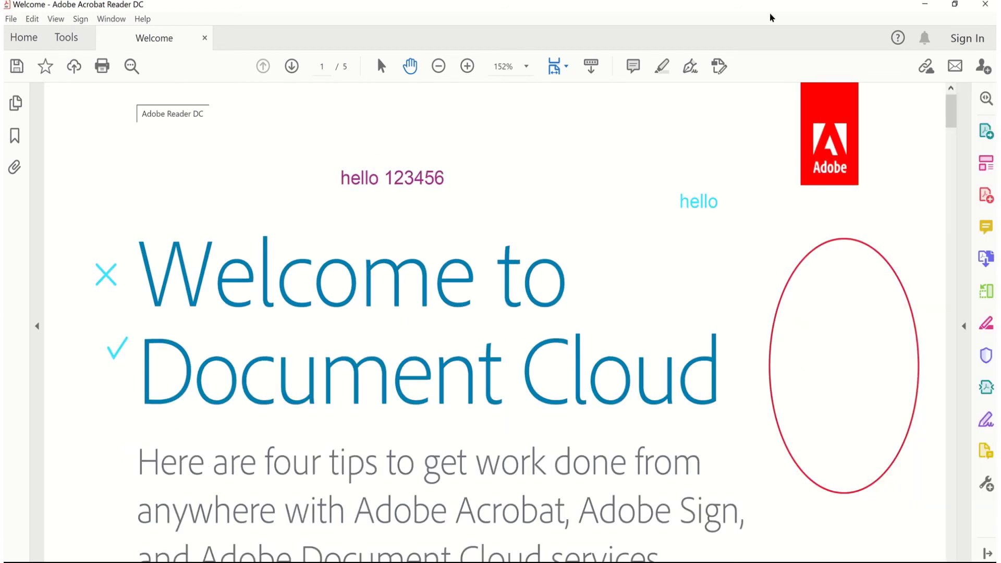
- Place a Fill & Sign line across the middle of the red oval, stretched to the oval's width and colored red
{"action": "left_click", "coordinate": [692, 69]}
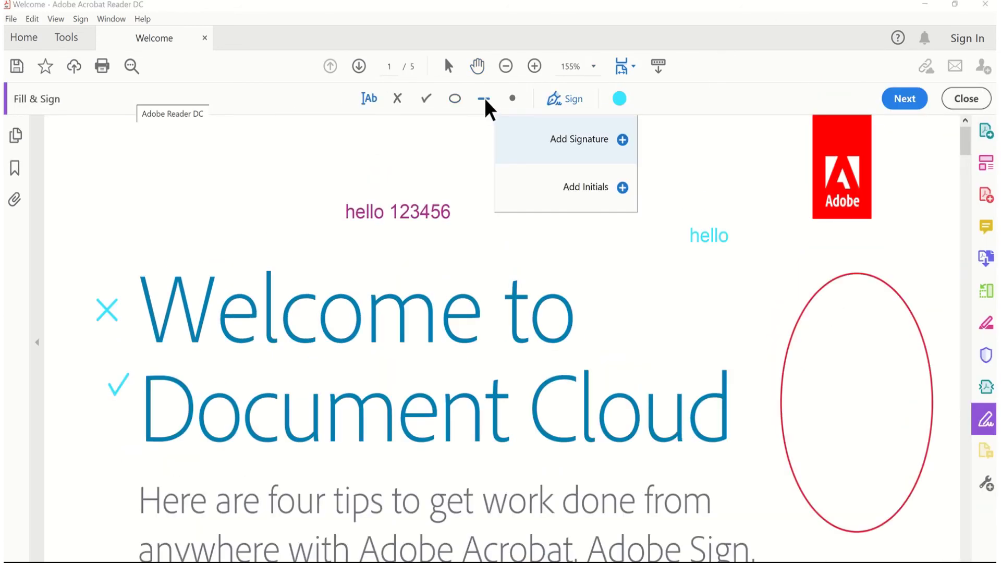
{"action": "key", "text": "Escape"}
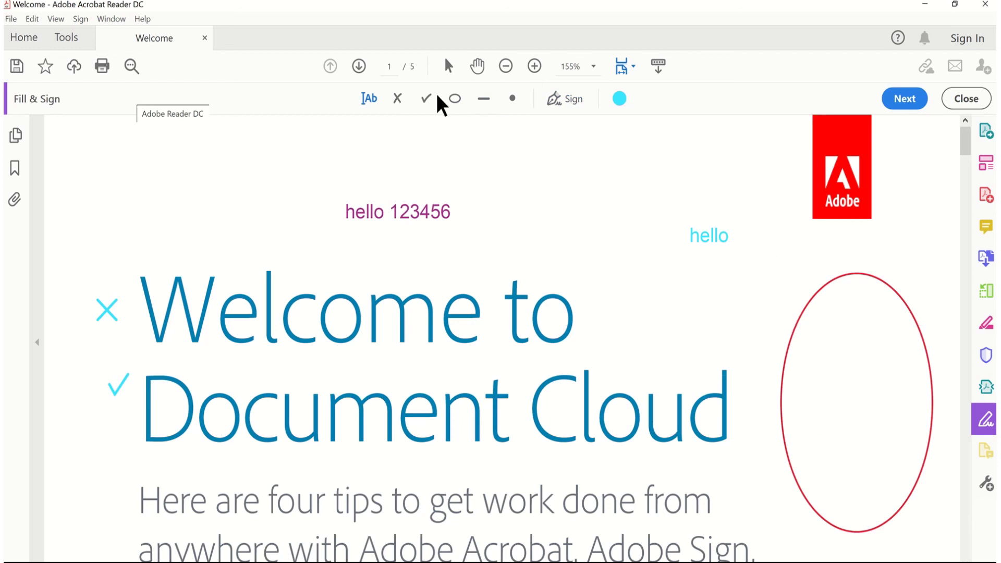
{"action": "left_click", "coordinate": [484, 99]}
{"action": "left_click", "coordinate": [793, 395]}
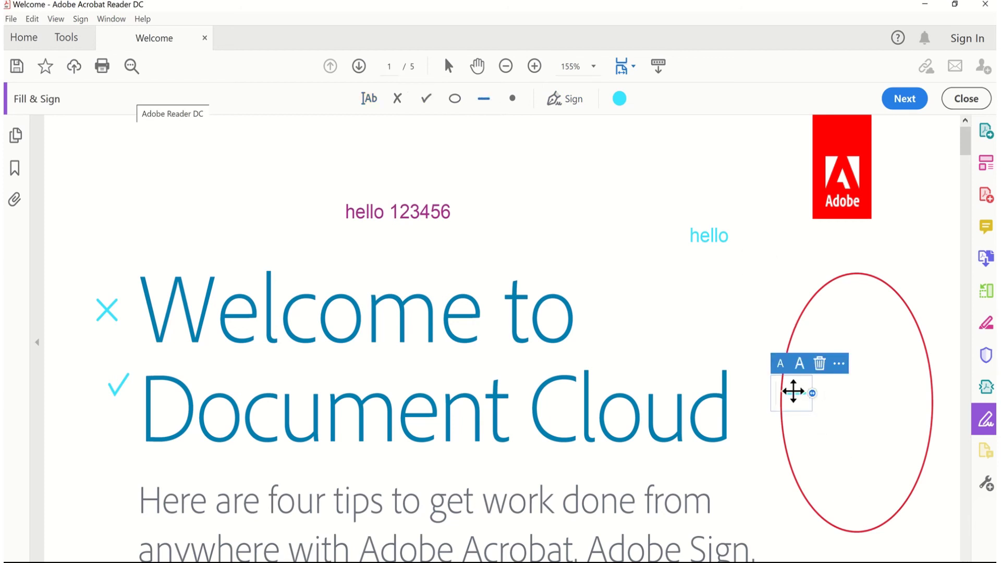
{"action": "left_click_drag", "start_coordinate": [814, 393], "coordinate": [939, 402]}
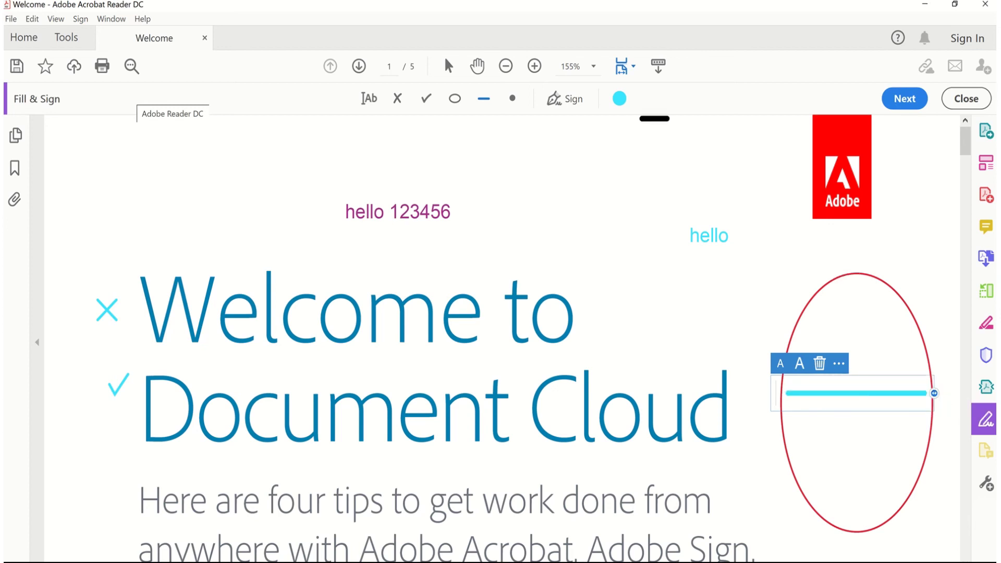
{"action": "left_click", "coordinate": [622, 101]}
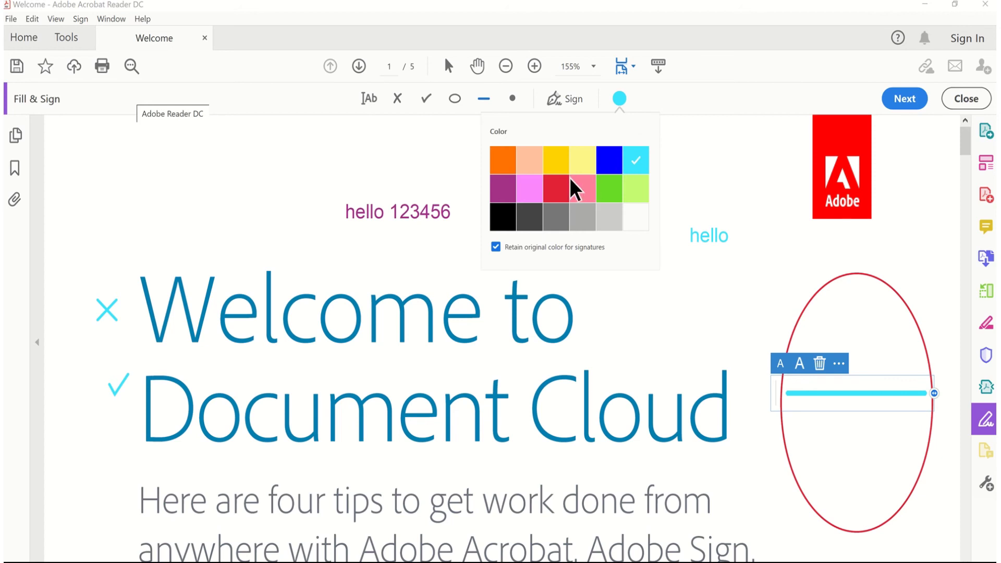
{"action": "left_click", "coordinate": [557, 187]}
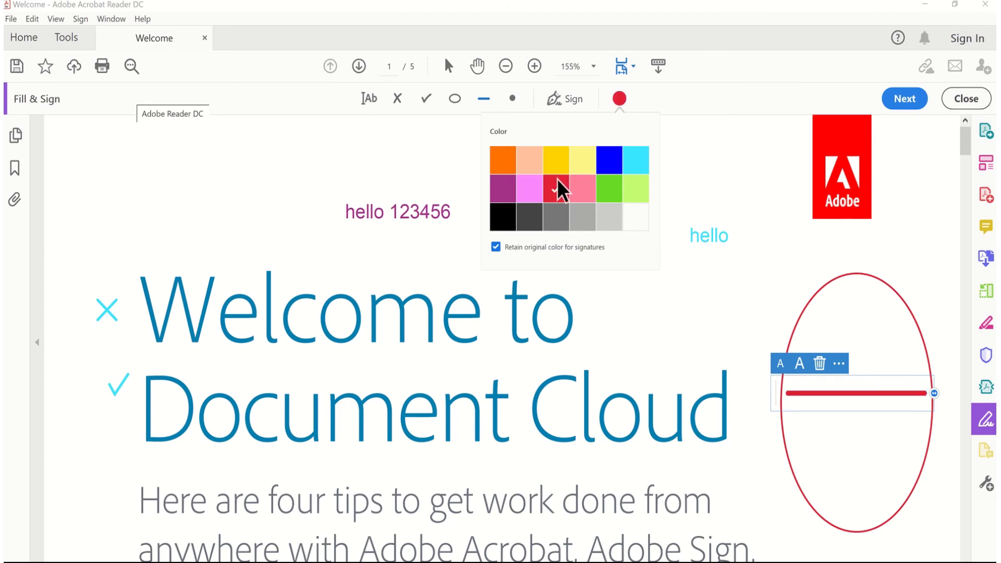
- Add the text "10" both above and below the red line inside the oval, and close Fill & Sign
{"action": "left_click", "coordinate": [369, 98]}
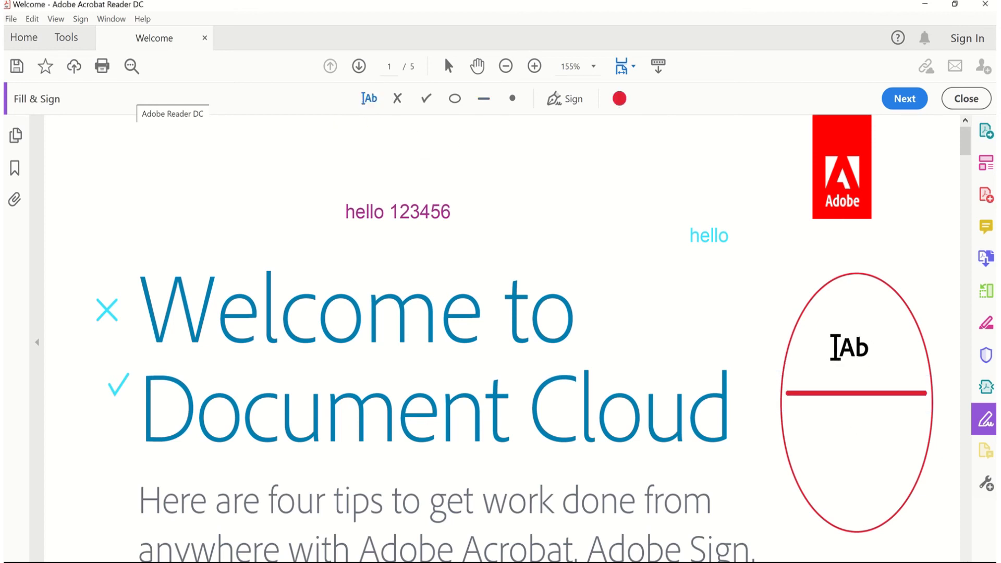
{"action": "left_click", "coordinate": [835, 346]}
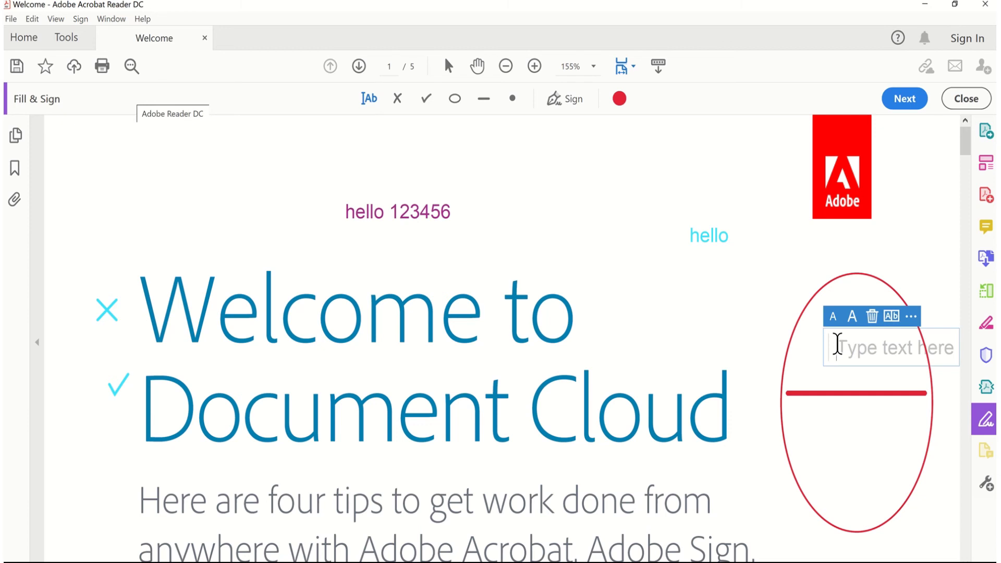
{"action": "type", "text": "10"}
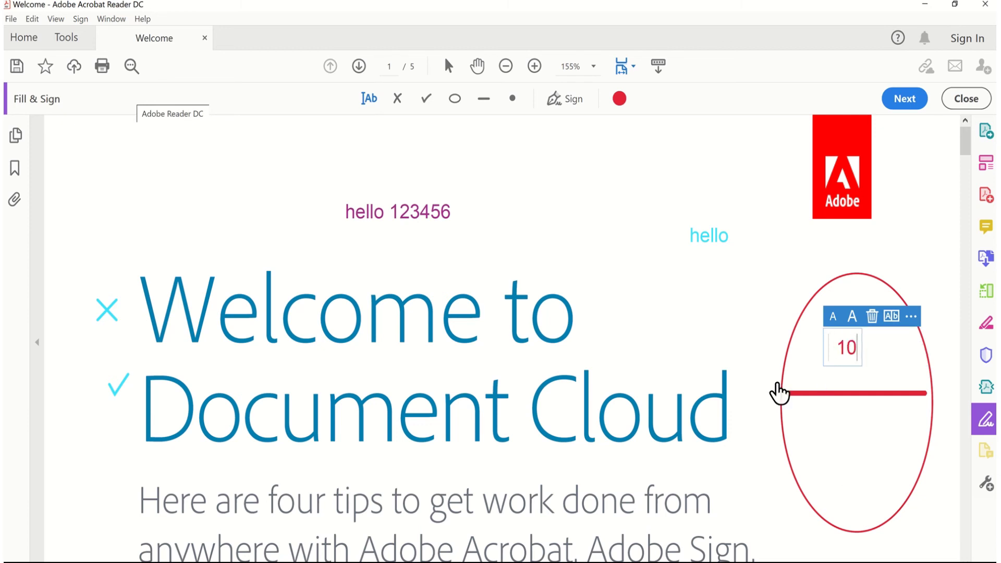
{"action": "left_click", "coordinate": [830, 443]}
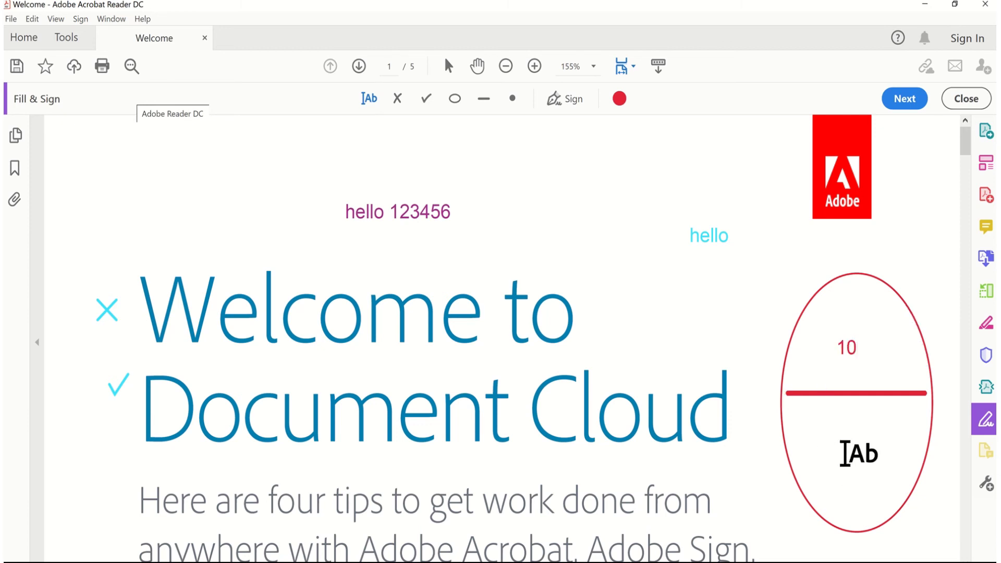
{"action": "left_click", "coordinate": [847, 452]}
{"action": "type", "text": "10"}
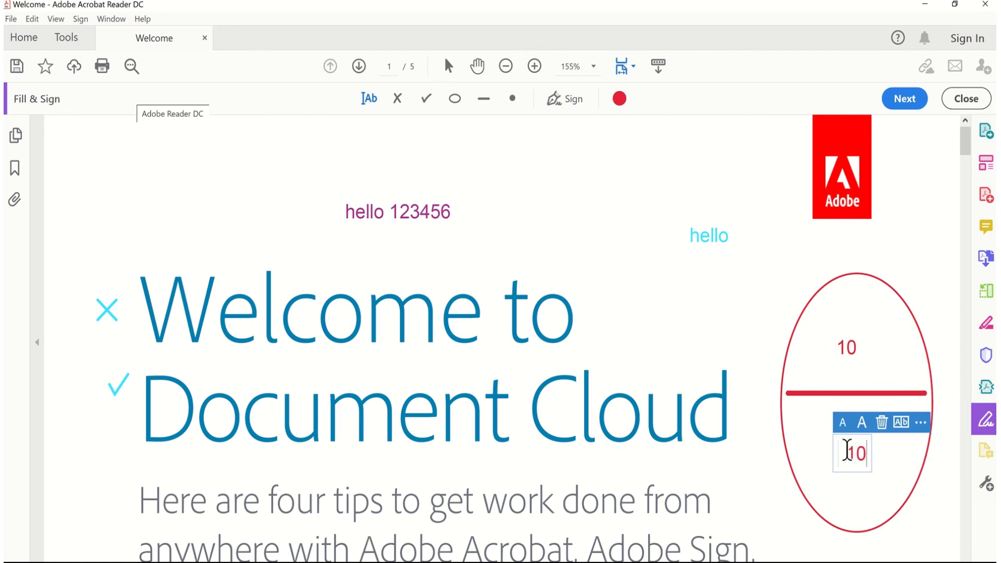
{"action": "left_click", "coordinate": [730, 296]}
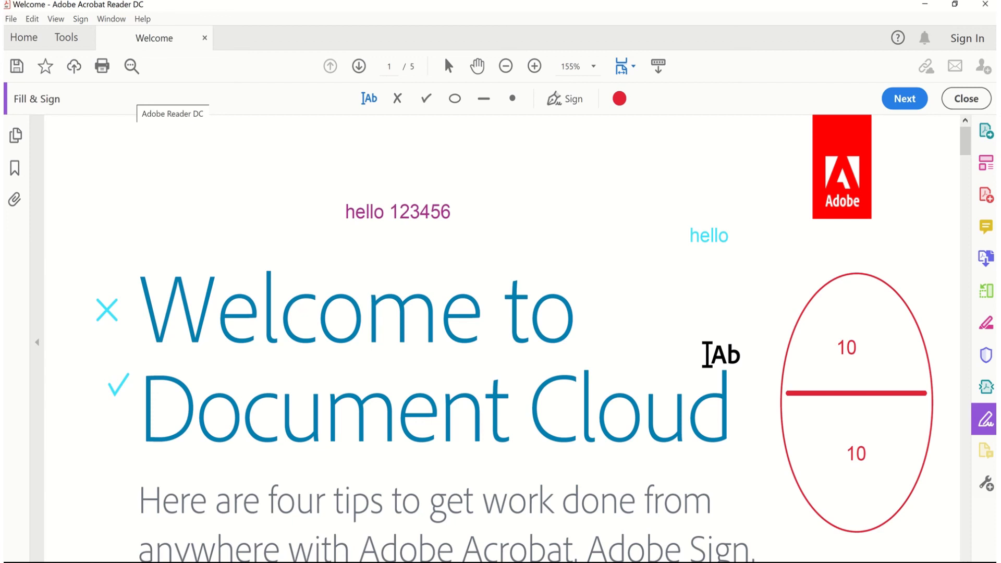
{"action": "left_click", "coordinate": [970, 98]}
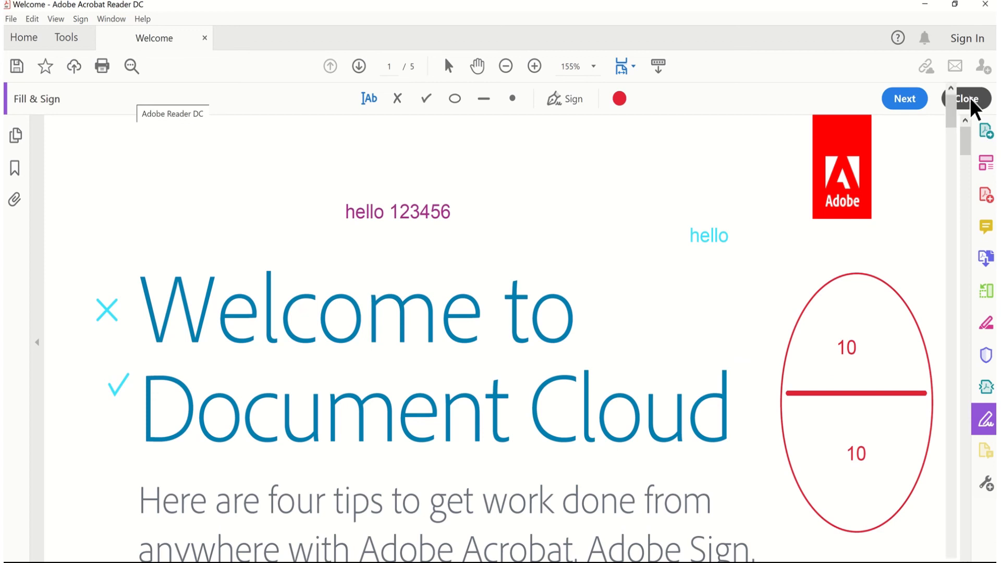
- Find the Text comment tool by searching for "add te", and add the text comment "gelhfudguvyuchsiutd" beside the Adobe logo
{"action": "left_click", "coordinate": [991, 104]}
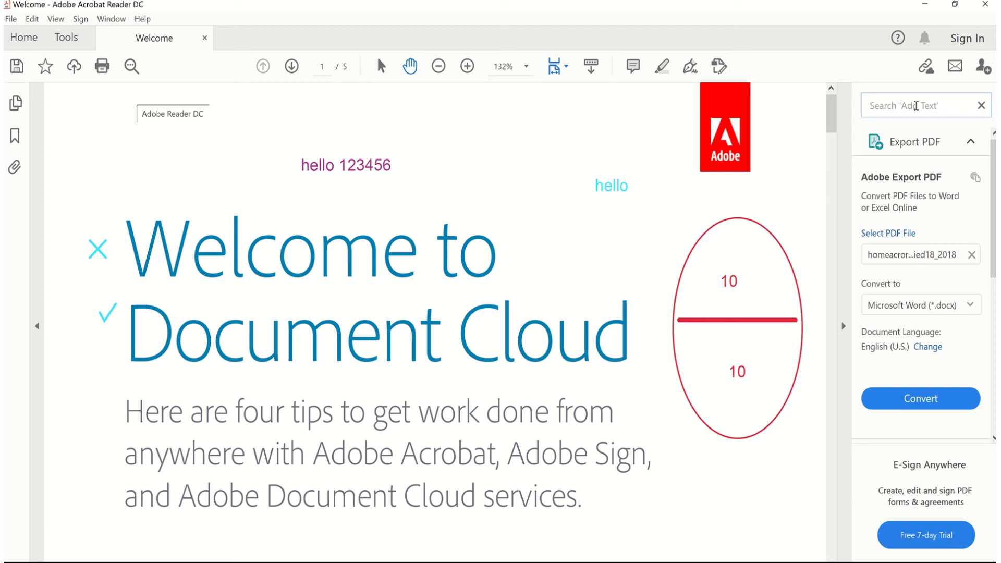
{"action": "type", "text": "add"}
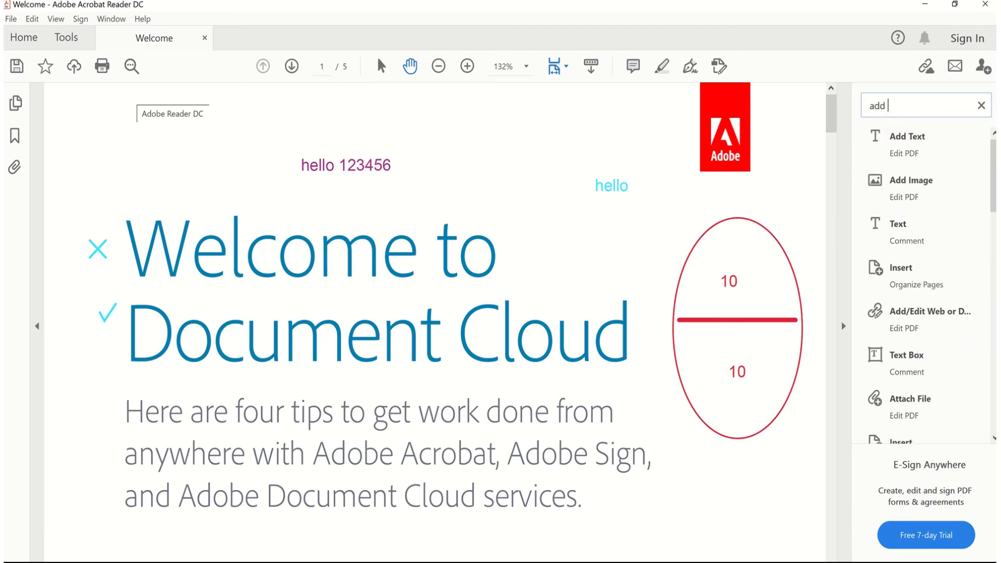
{"action": "type", "text": " te"}
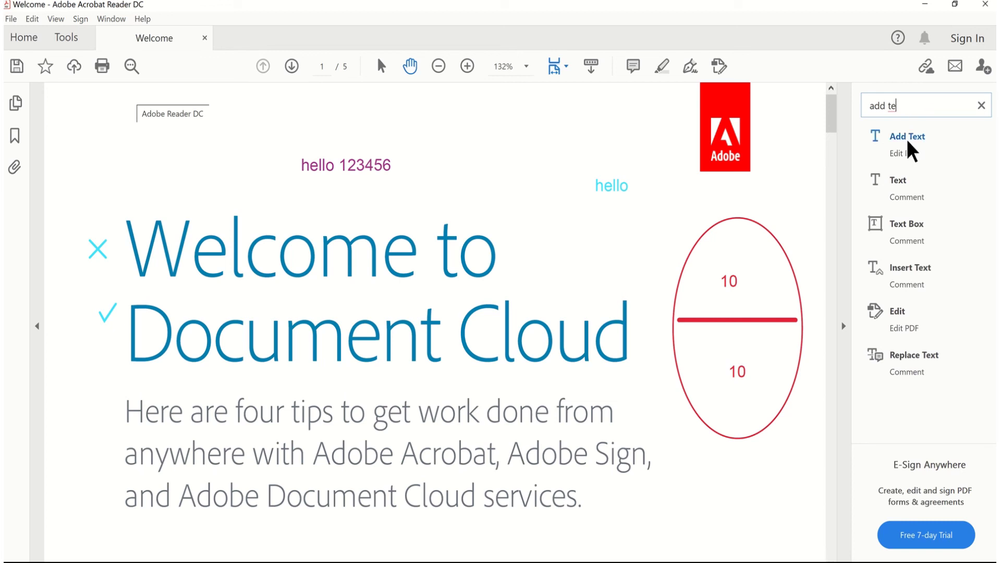
{"action": "left_click", "coordinate": [900, 180]}
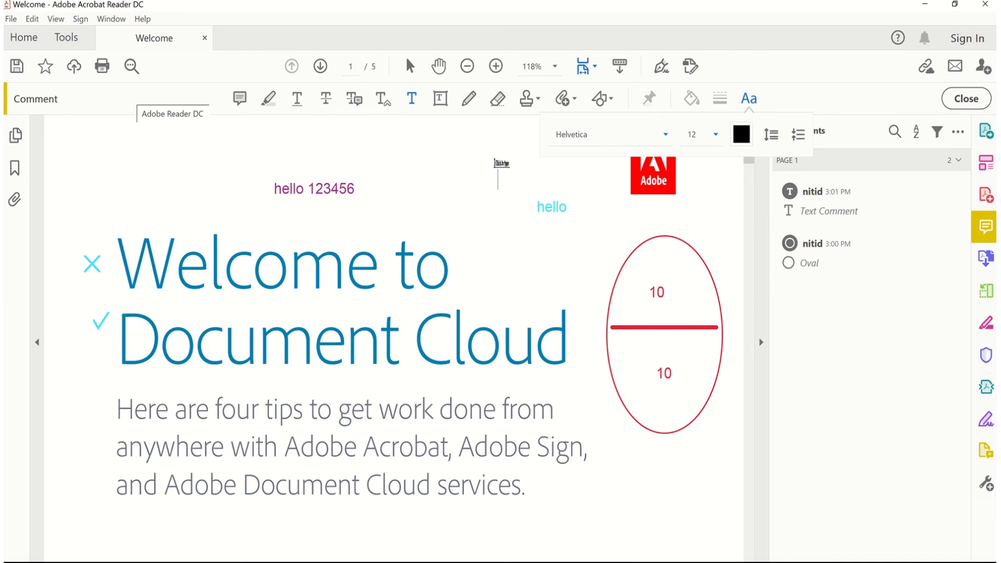
{"action": "type", "text": "gelhfudguvyuchsiutd"}
{"action": "left_click", "coordinate": [510, 253]}
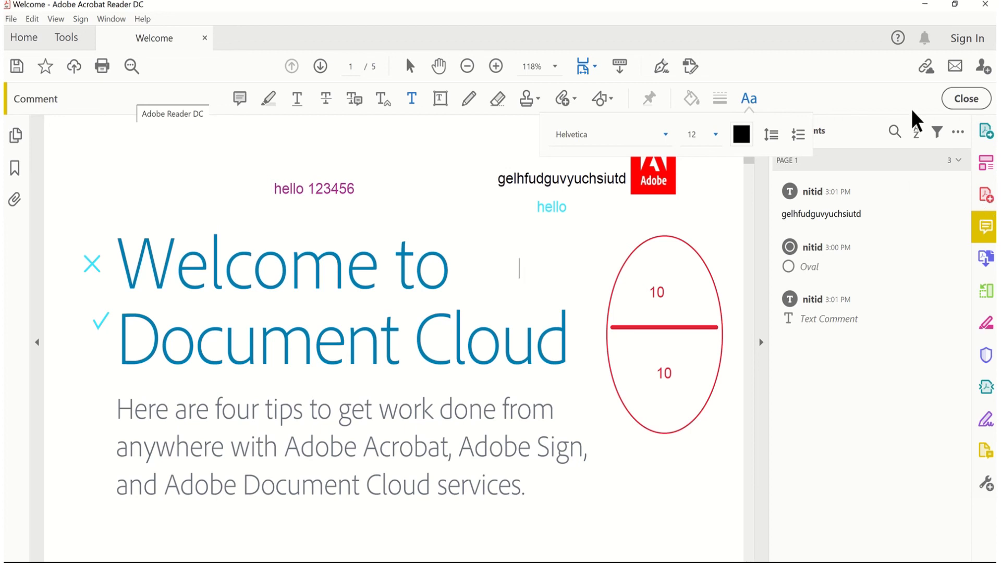
- Close the Comment tools and undo the text comment beside the Adobe logo
{"action": "left_click", "coordinate": [962, 100]}
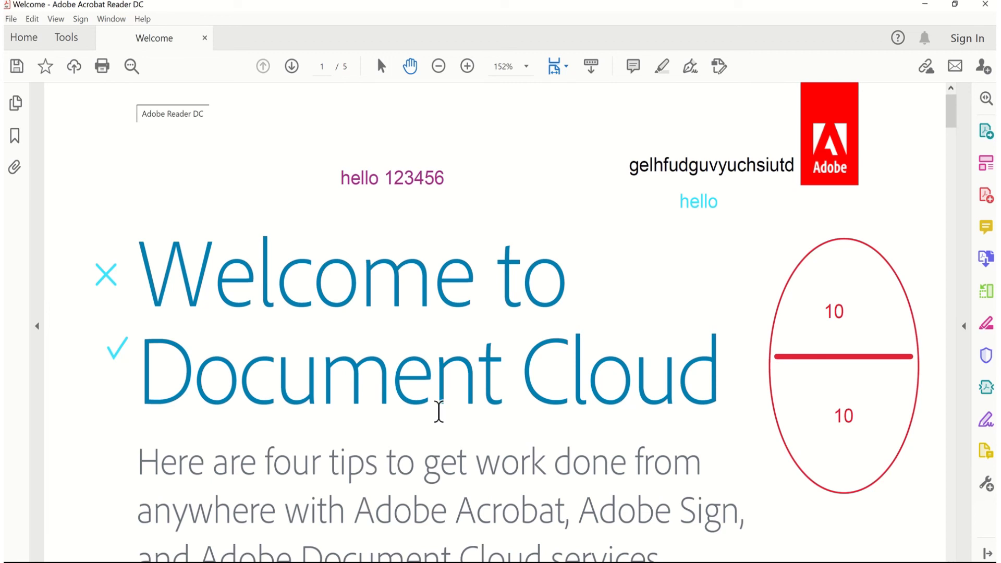
{"action": "key", "text": "ctrl+z"}
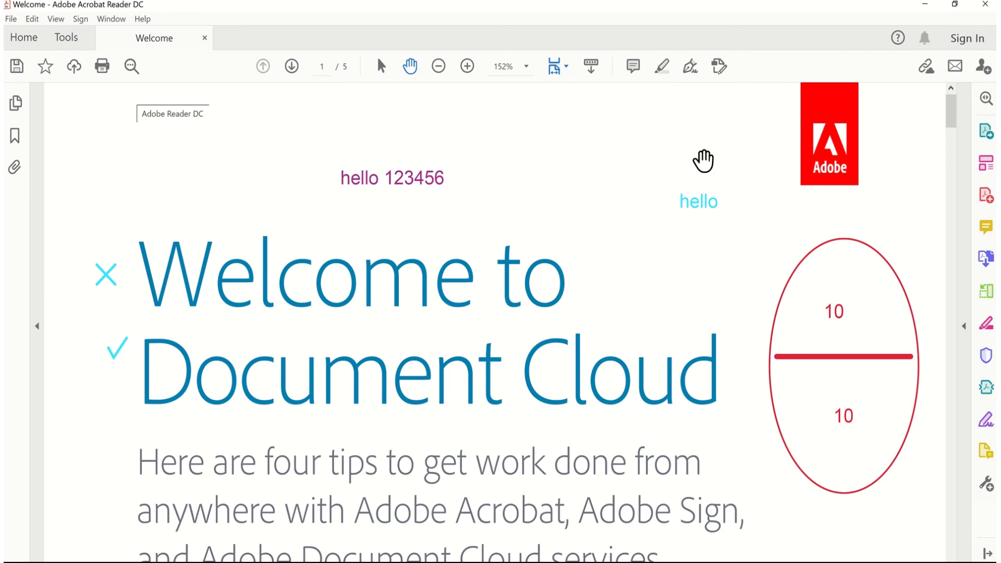
{"action": "mouse_move", "coordinate": [408, 3]}
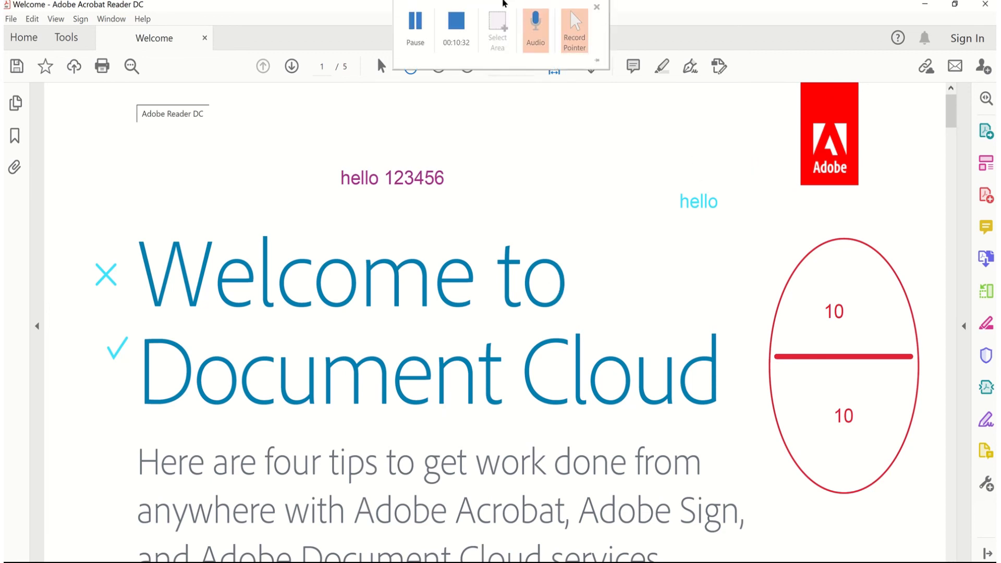